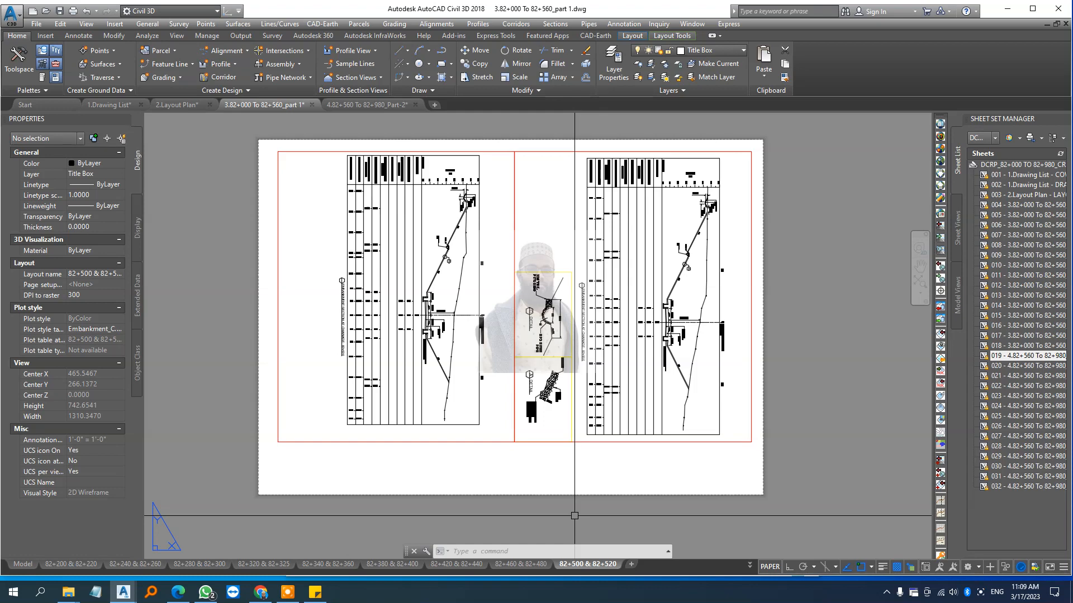
# Paste the copied title block into layout 82+500 & 82+520 with its insertion point at the sheet's lower-left corner.
pyautogui.hotkey('ctrl', 'v')
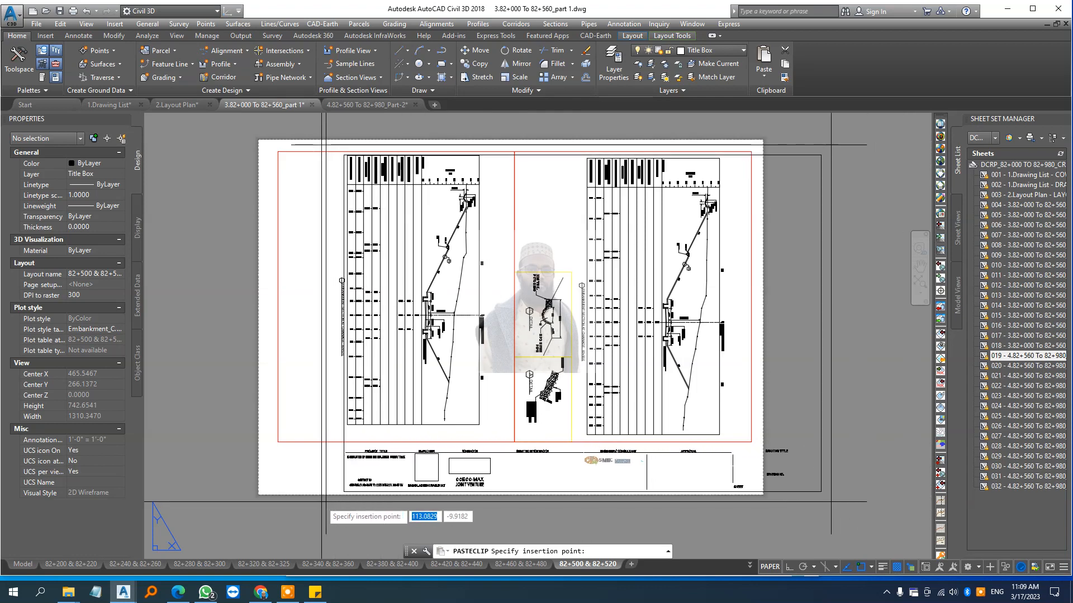
pyautogui.scroll(14, 262, 496)
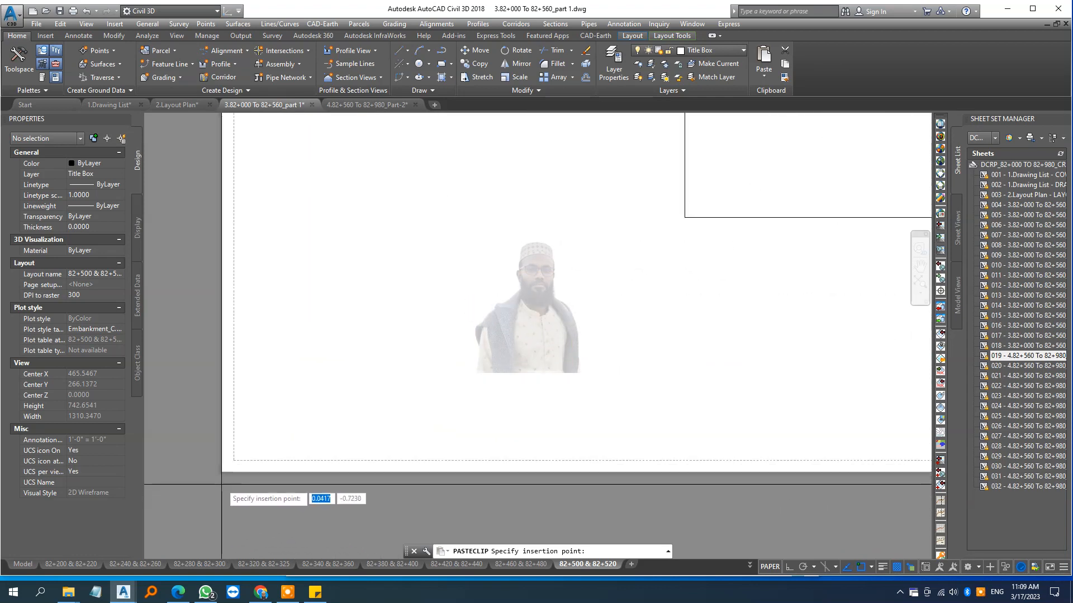
pyautogui.scroll(5, 231, 442)
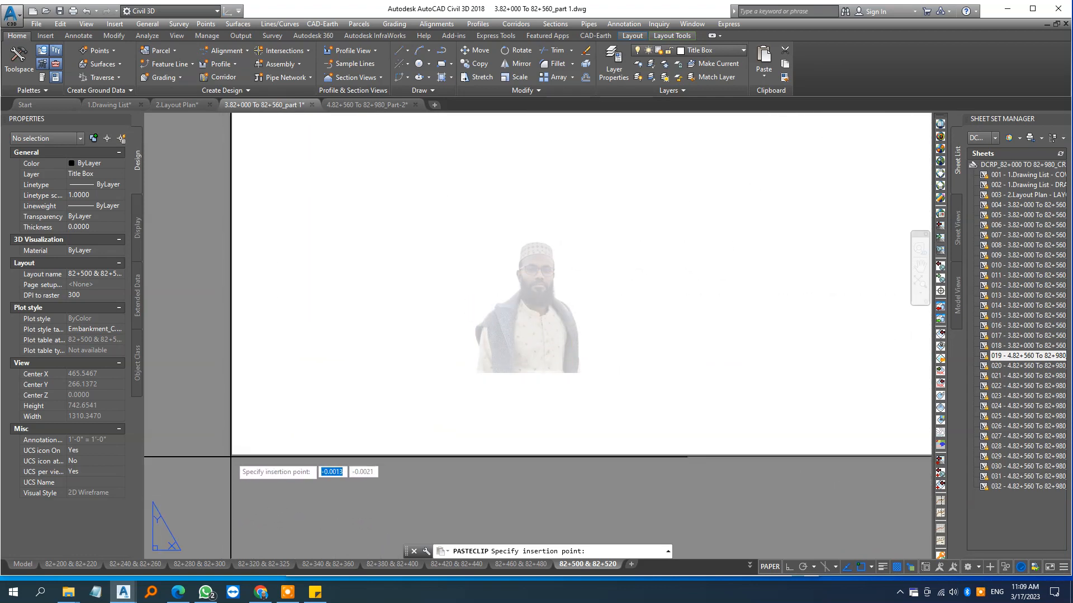
pyautogui.click(232, 454)
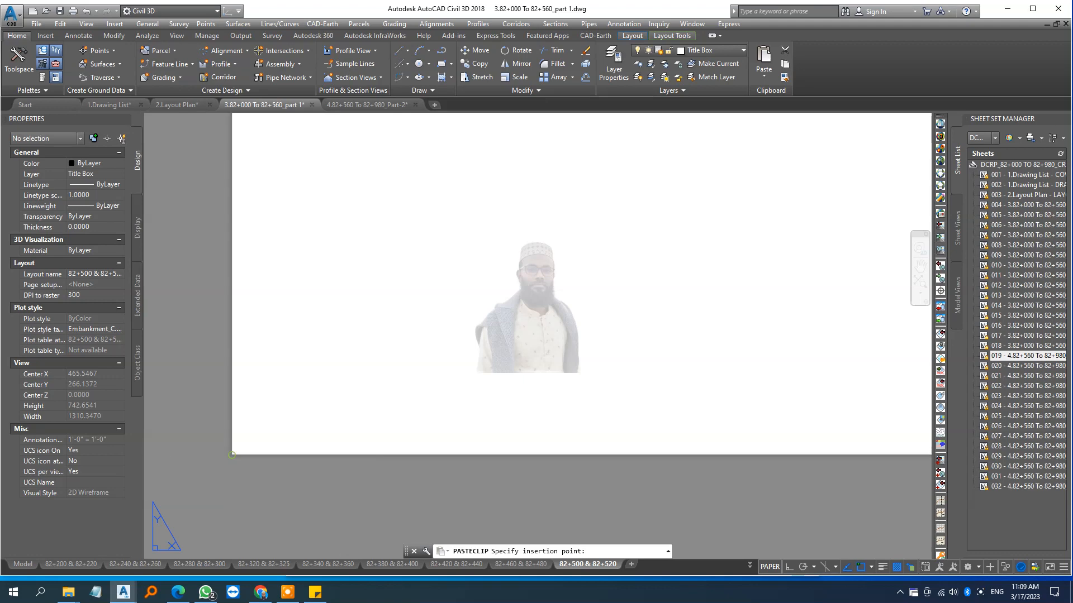
pyautogui.scroll(-15, 289, 474)
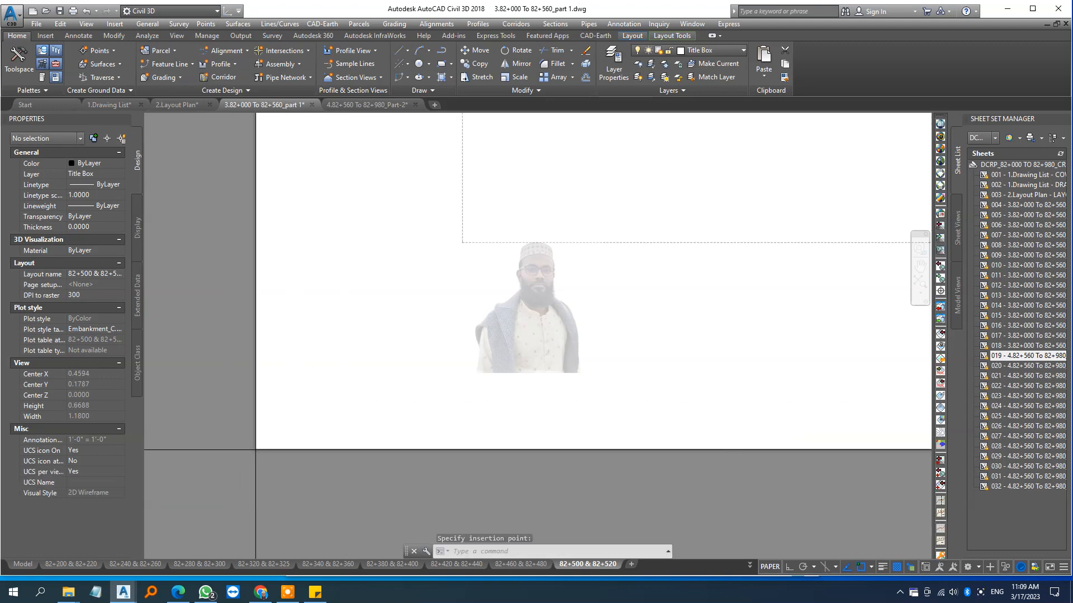
# Inspect the pasted title block, check layouts 82+380 & 82+400 and 82+280 & 82+300 for one, and return to 82+500 & 82+520.
pyautogui.scroll(3, 658, 478)
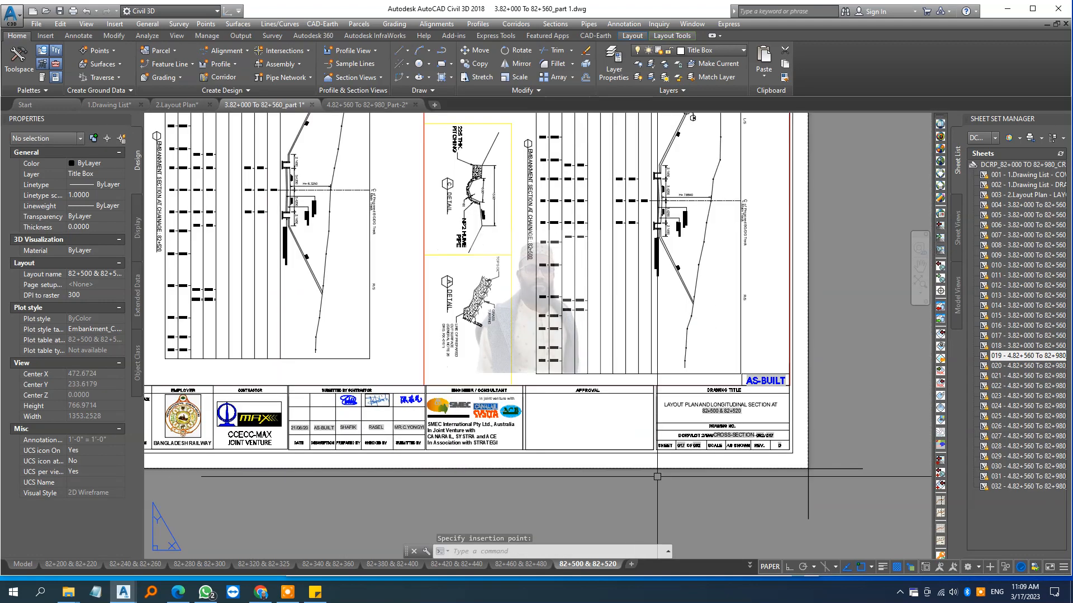
pyautogui.scroll(-4, 698, 458)
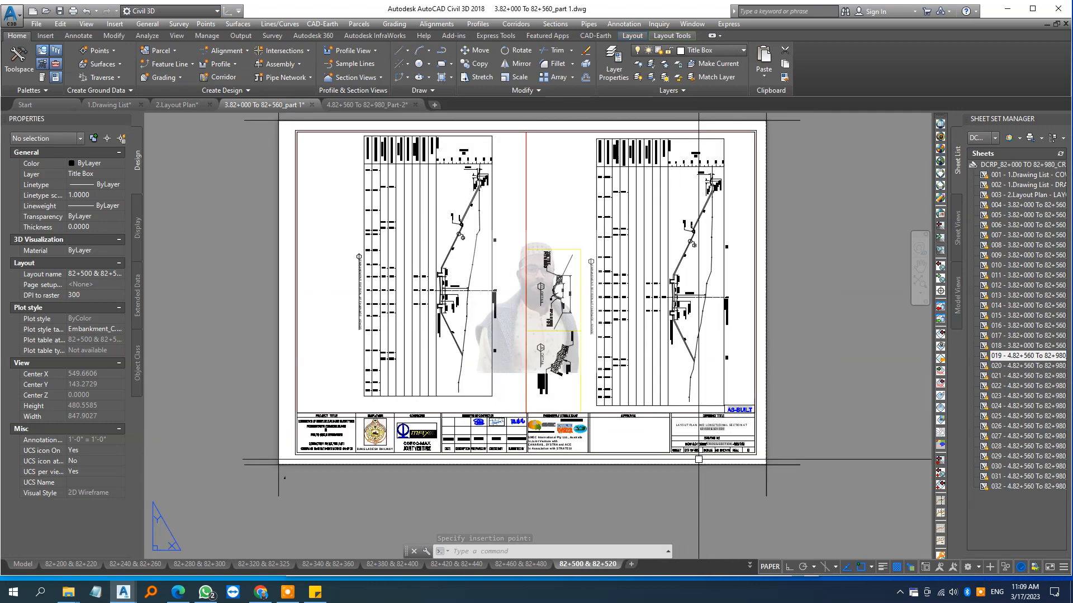
pyautogui.scroll(2, 617, 446)
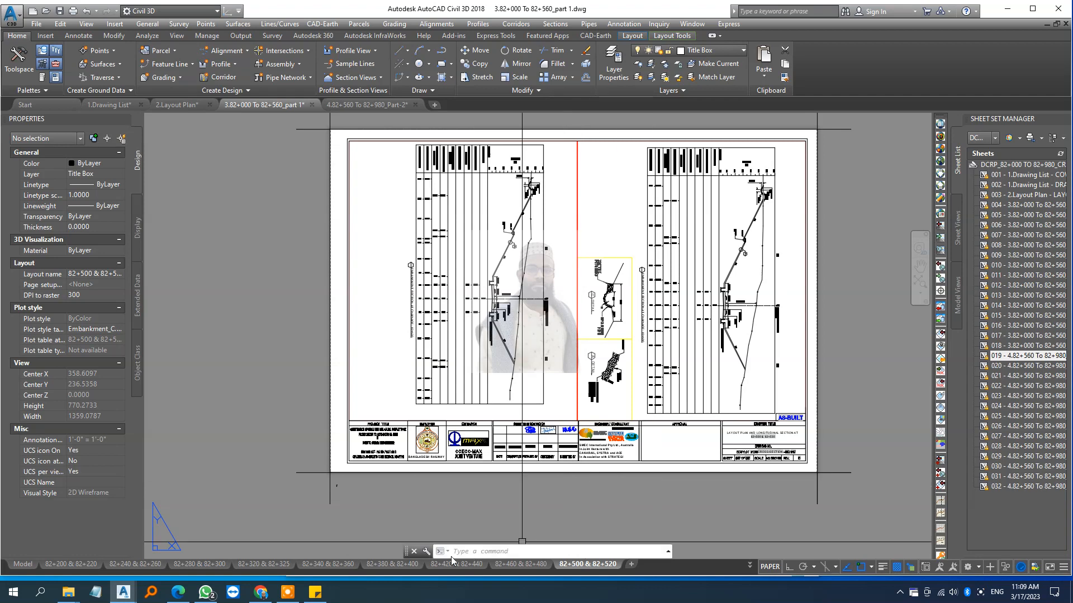
pyautogui.click(373, 561)
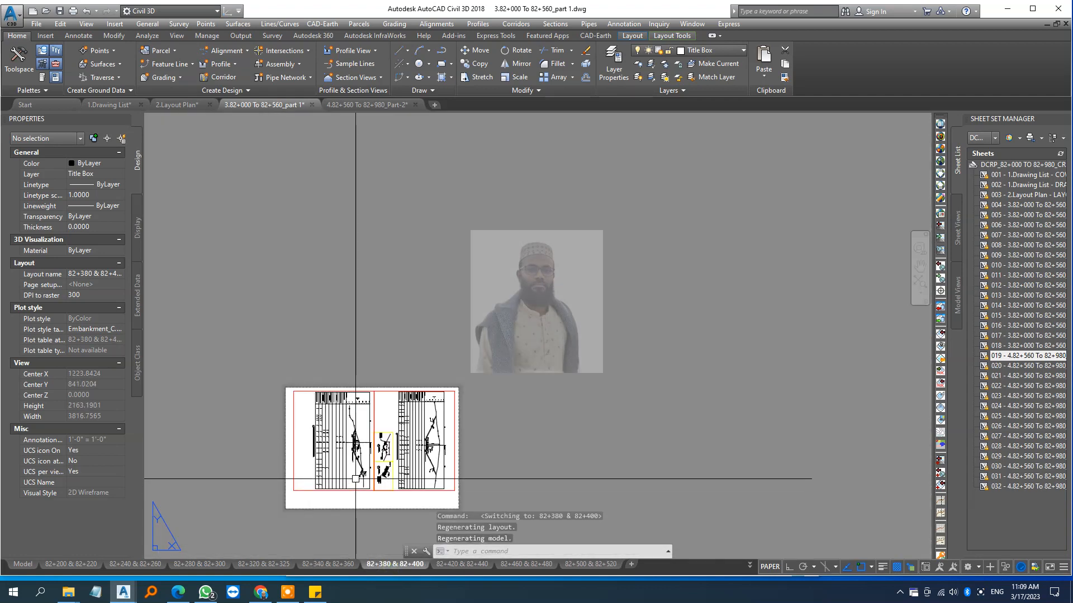
pyautogui.click(193, 567)
pyautogui.scroll(-2, 569, 428)
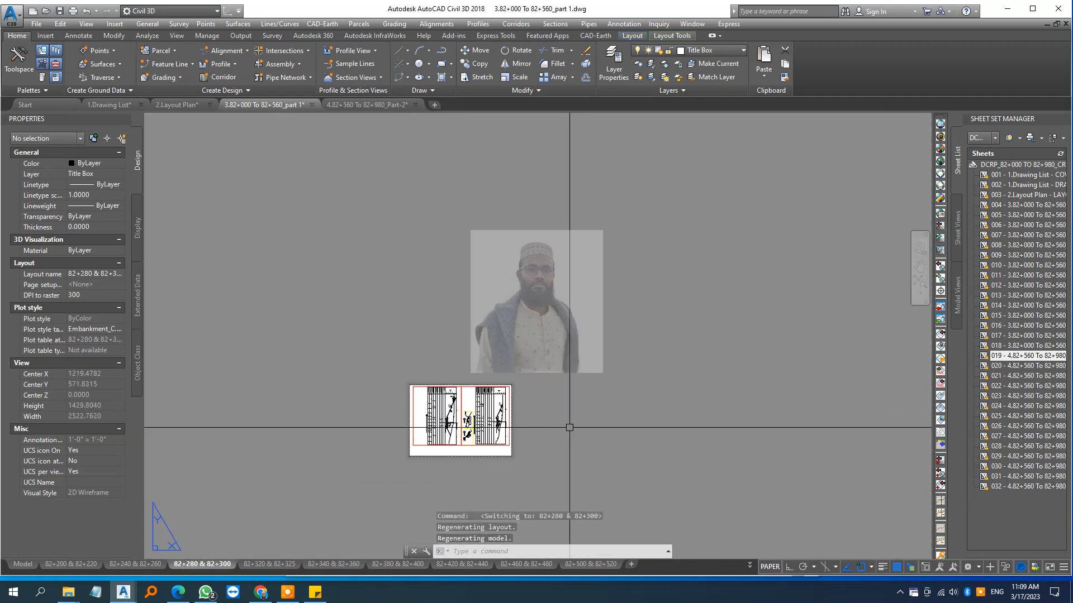
pyautogui.scroll(3, 465, 461)
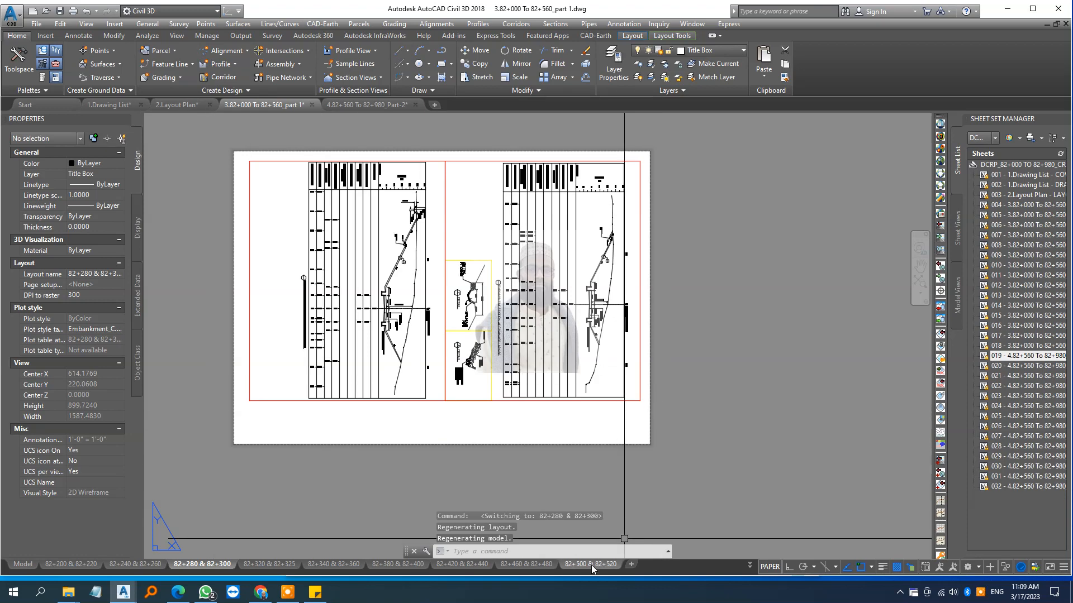
pyautogui.click(612, 565)
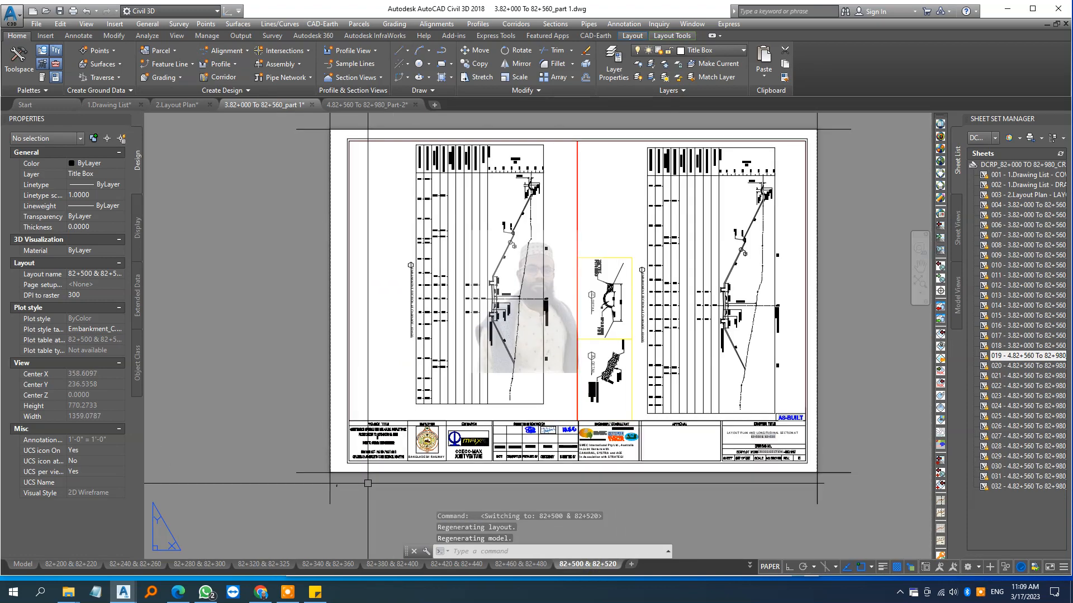
# Load the LISP routine Copy To All Layouts Anythink_Ctab from the Layout lsp folder with the application loader.
pyautogui.write('ap')
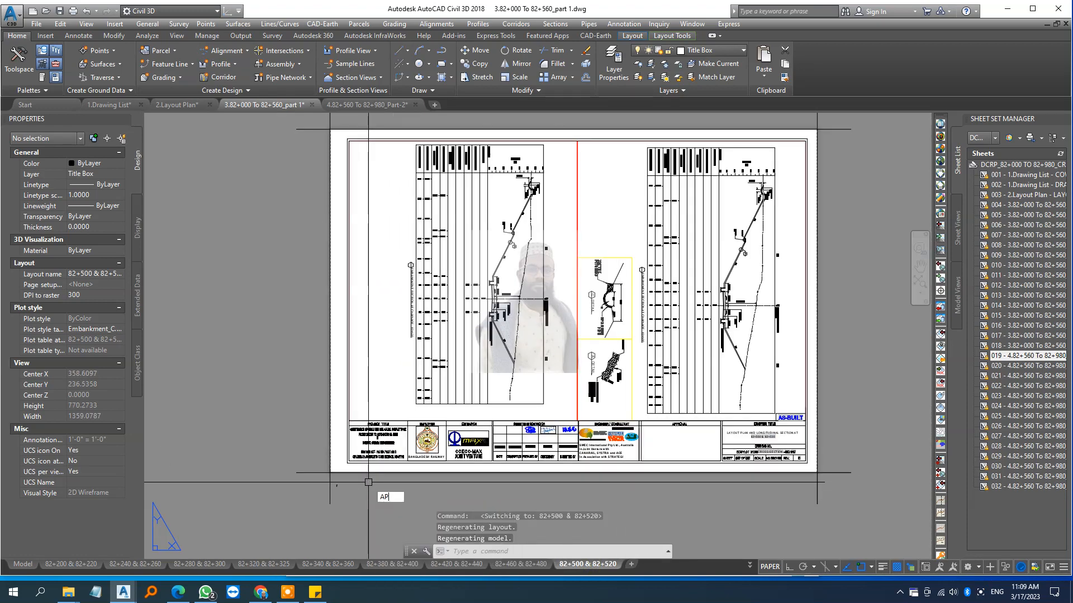
pyautogui.press('Return')
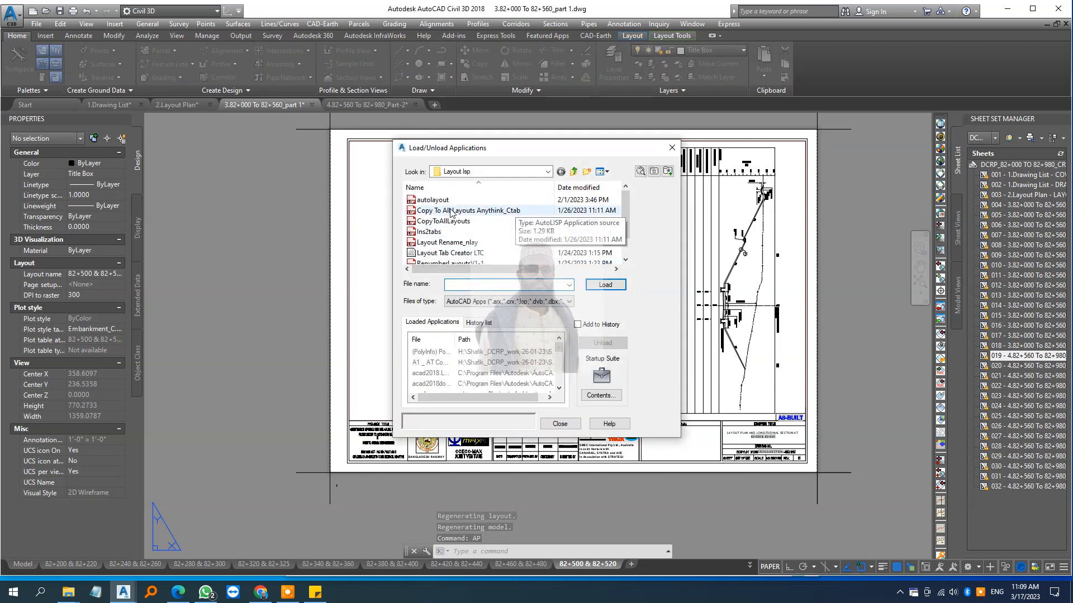
pyautogui.click(519, 215)
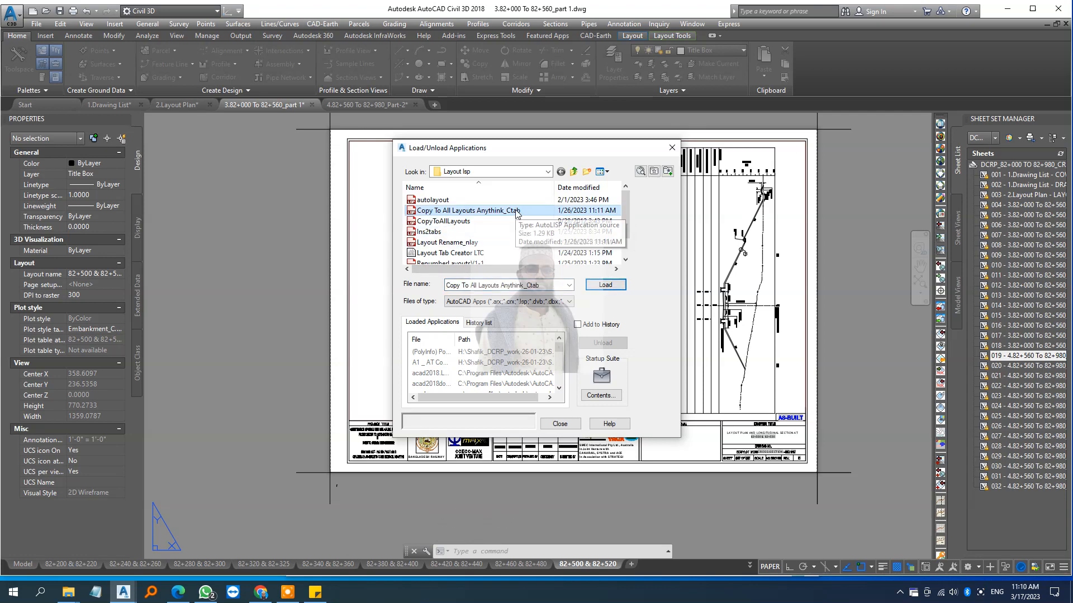
pyautogui.click(607, 285)
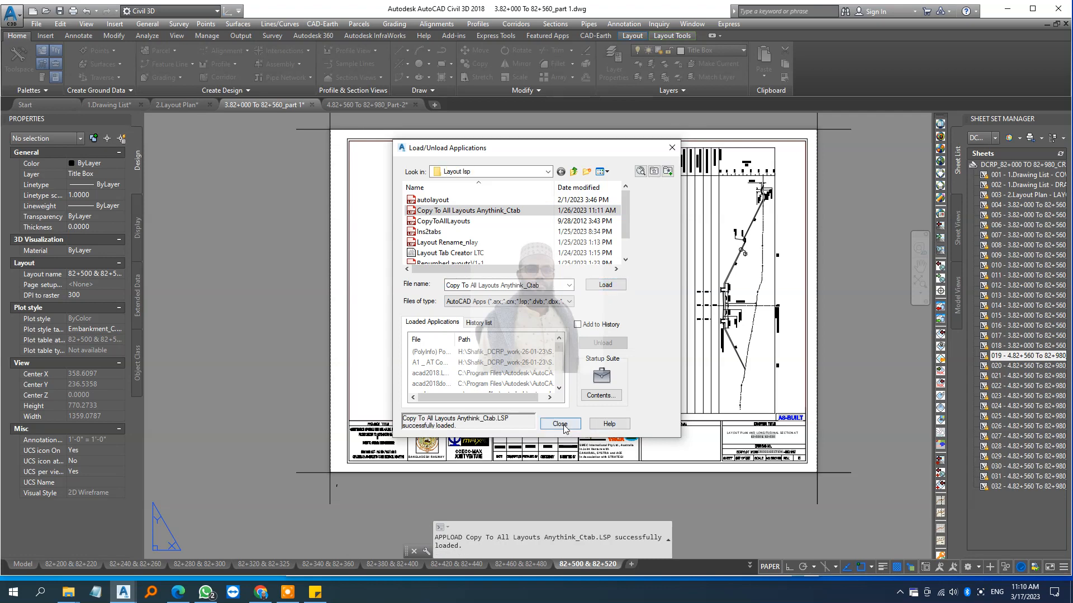
pyautogui.click(560, 423)
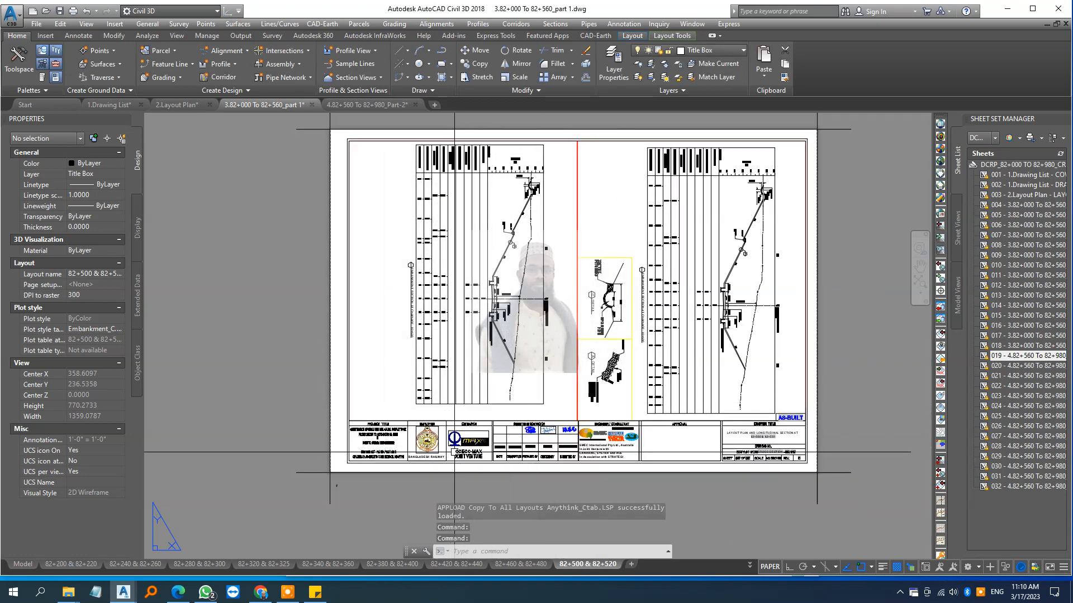
# Run the CTAB command to copy the title block from layout 82+500 & 82+520 to all other layouts.
pyautogui.write('ctab')
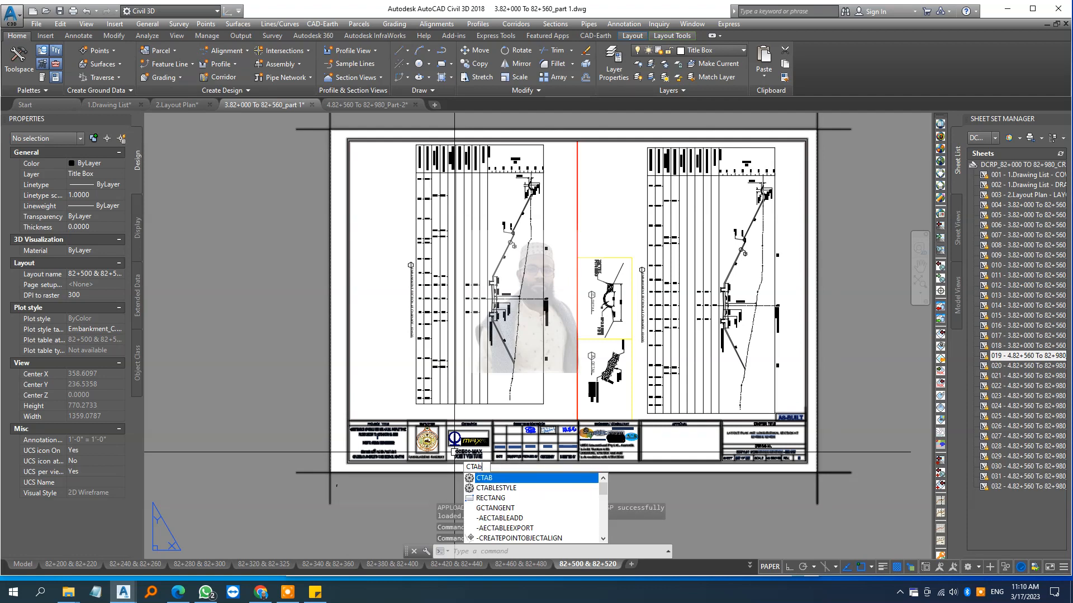
pyautogui.press('Return')
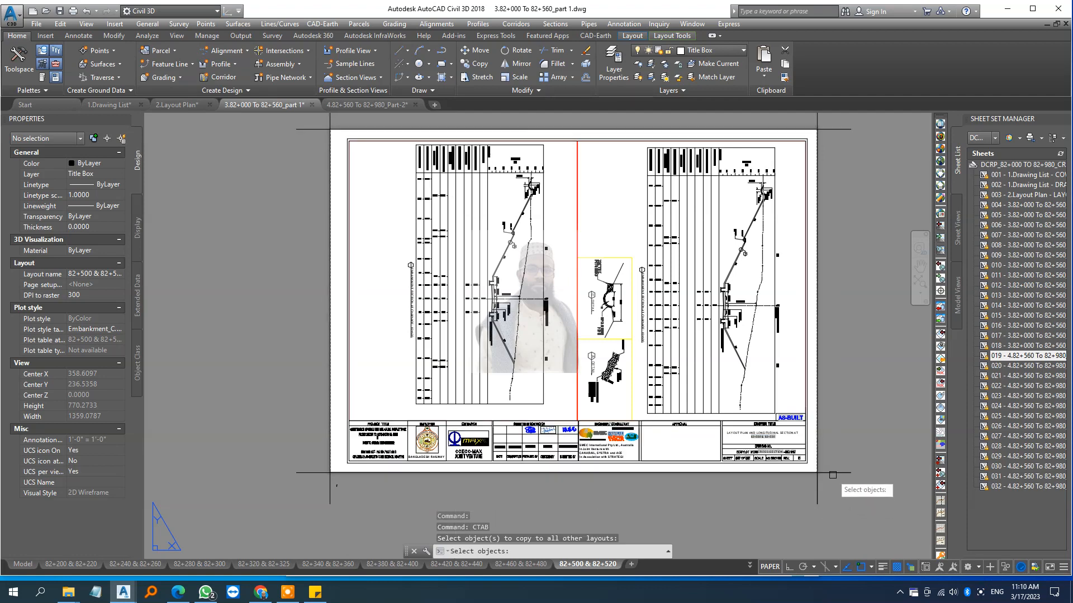
pyautogui.click(809, 469)
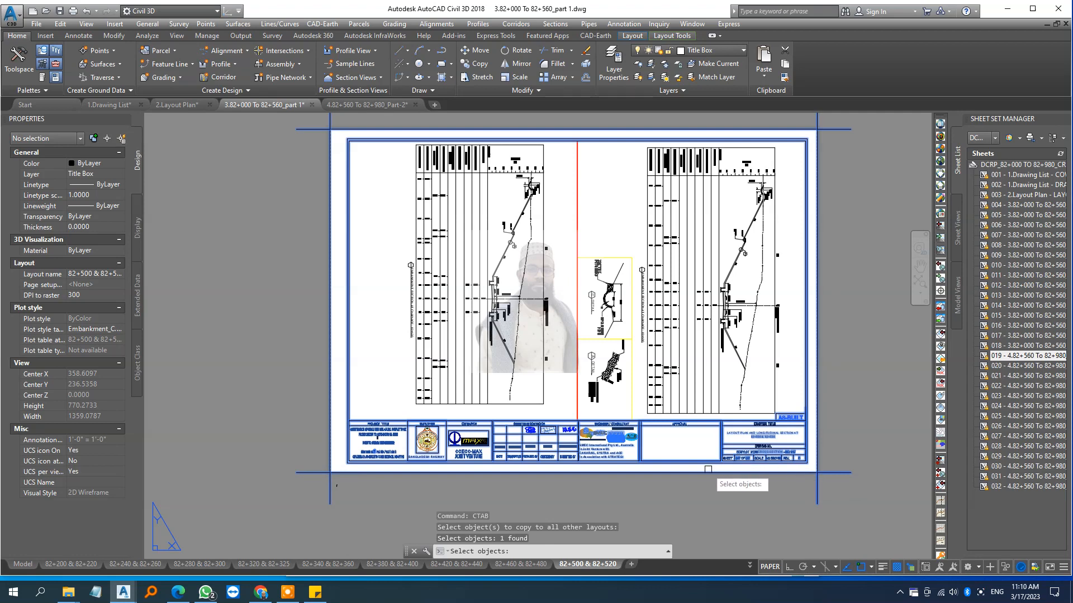
pyautogui.press('Return')
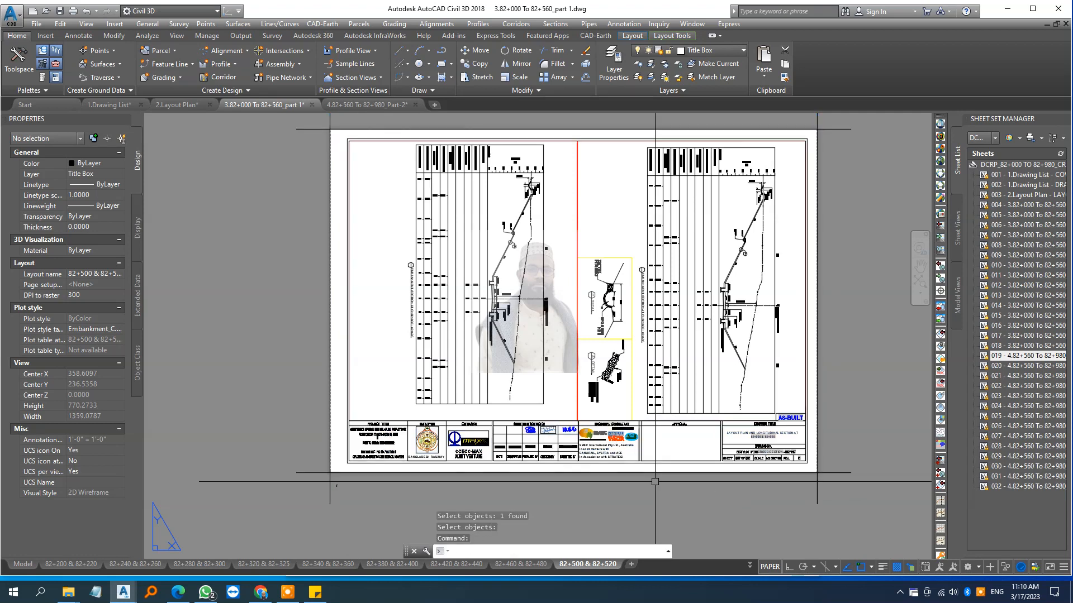
# Examine the title block's placement on layouts 82+340 & 82+360 and 82+240 & 82+260.
pyautogui.click(321, 564)
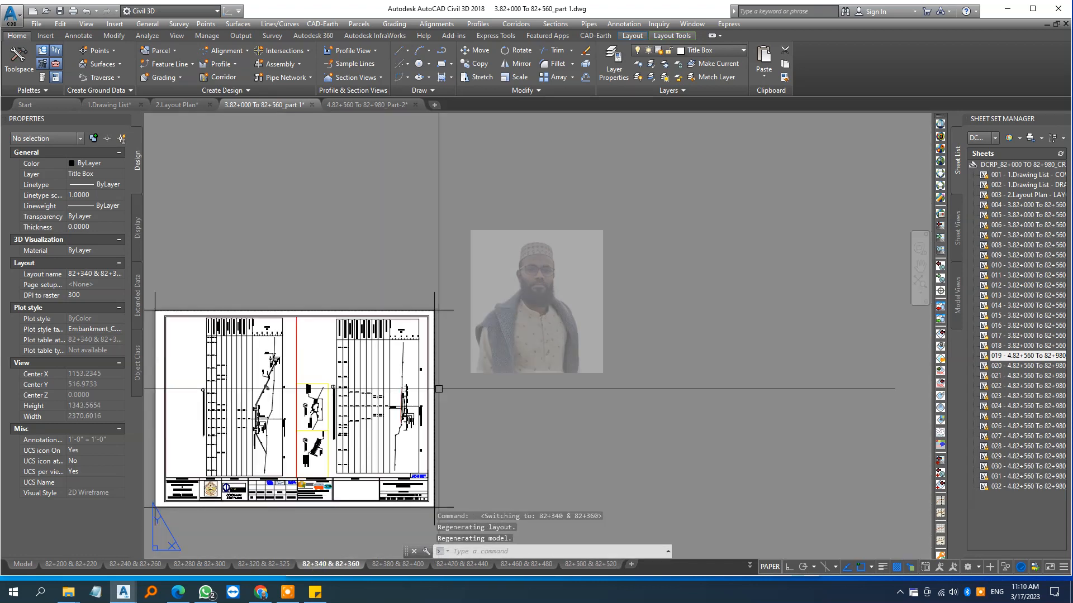
pyautogui.scroll(-5, 582, 416)
pyautogui.scroll(5, 459, 434)
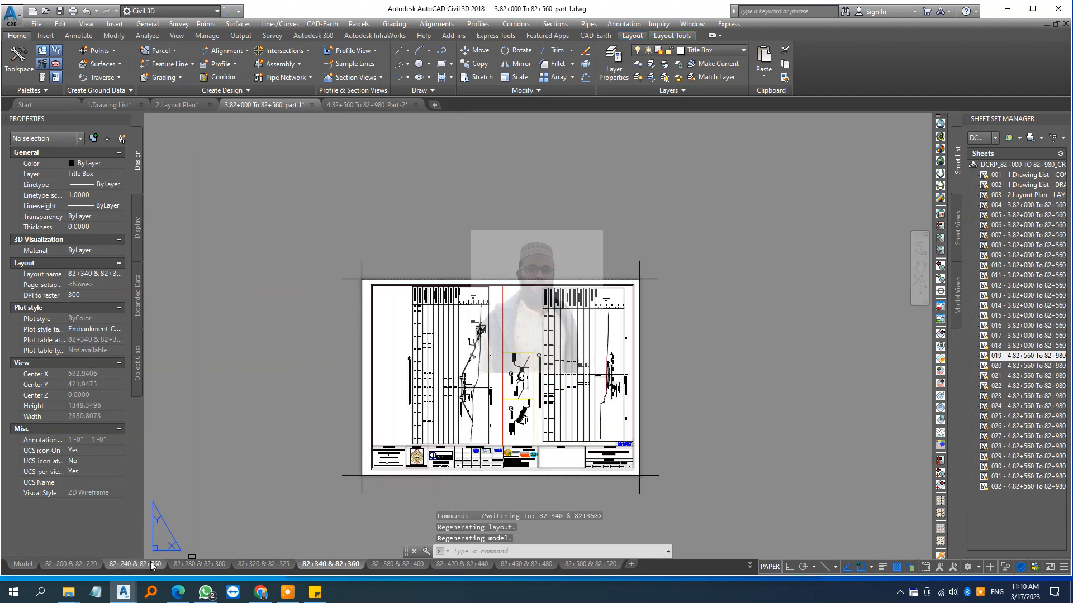
pyautogui.click(151, 564)
pyautogui.scroll(-2, 510, 387)
pyautogui.scroll(5, 444, 478)
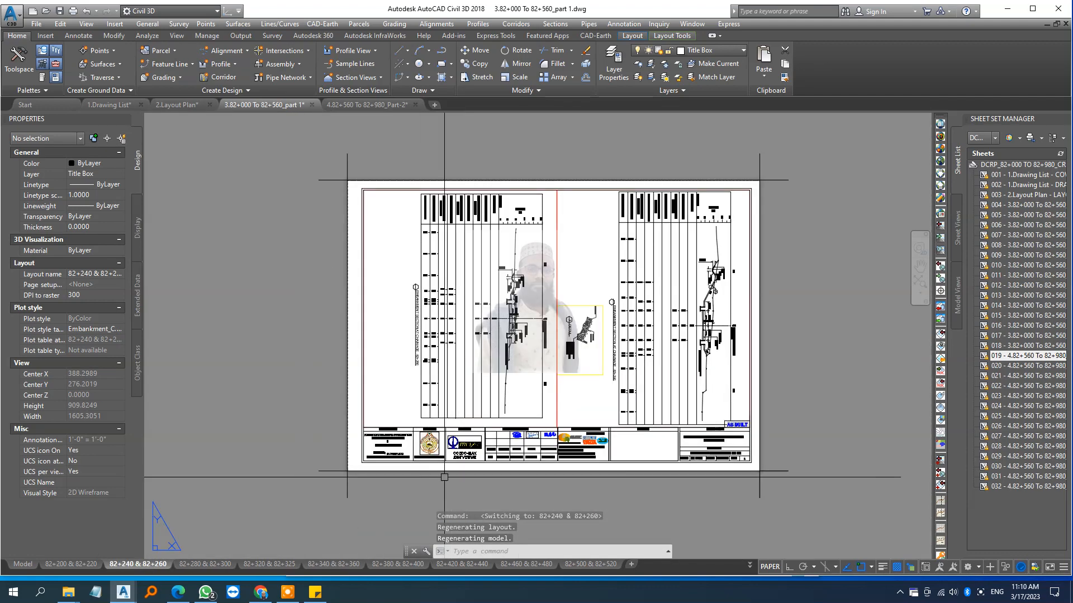
pyautogui.scroll(2, 726, 478)
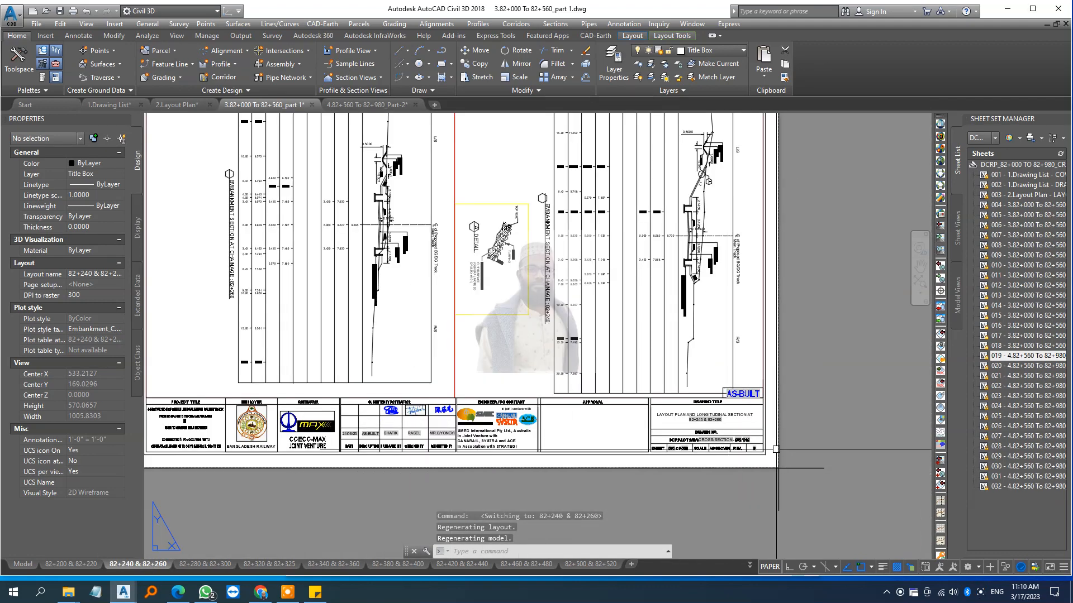
pyautogui.scroll(-2, 776, 449)
pyautogui.scroll(2, 812, 447)
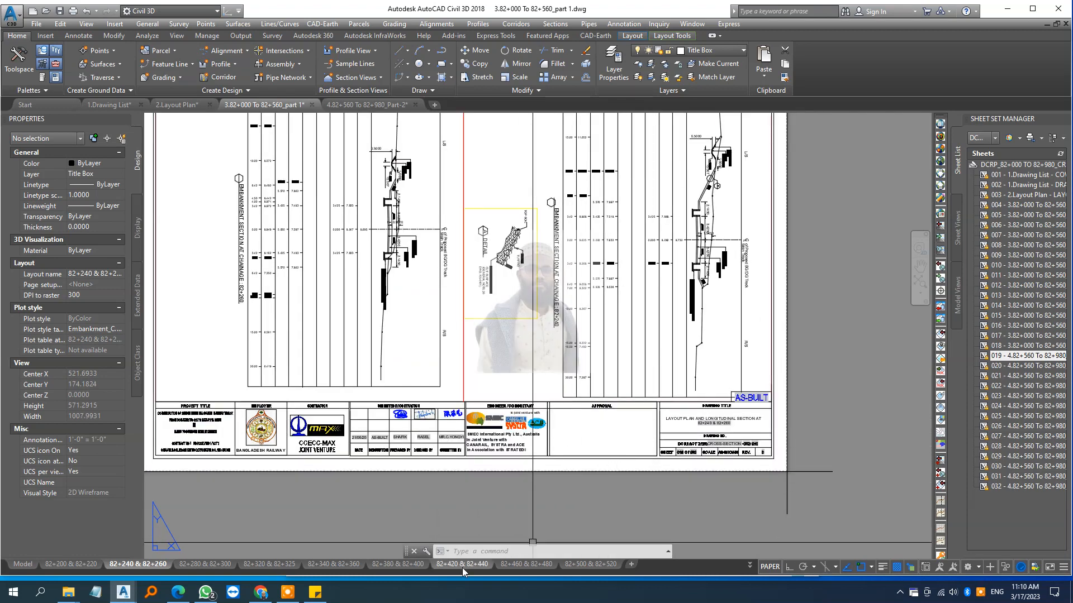
pyautogui.scroll(-3, 621, 430)
pyautogui.scroll(1, 621, 383)
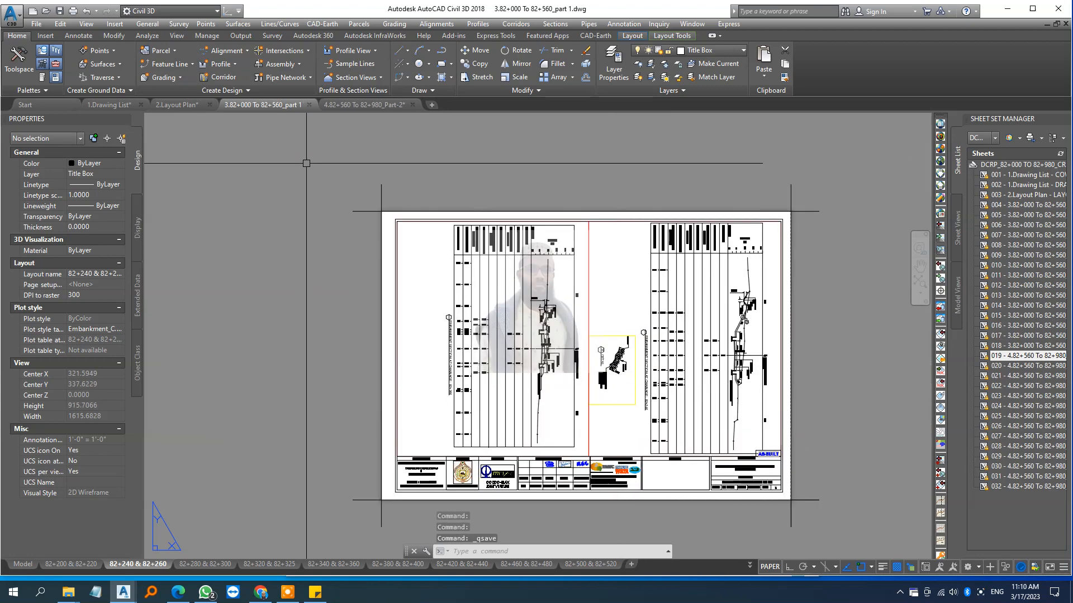
# In the 4.82+560 To 82+980_Part-2 drawing, paste the title block at the lower-left sheet corner of layout 82+660 & 82+680.
pyautogui.click(356, 105)
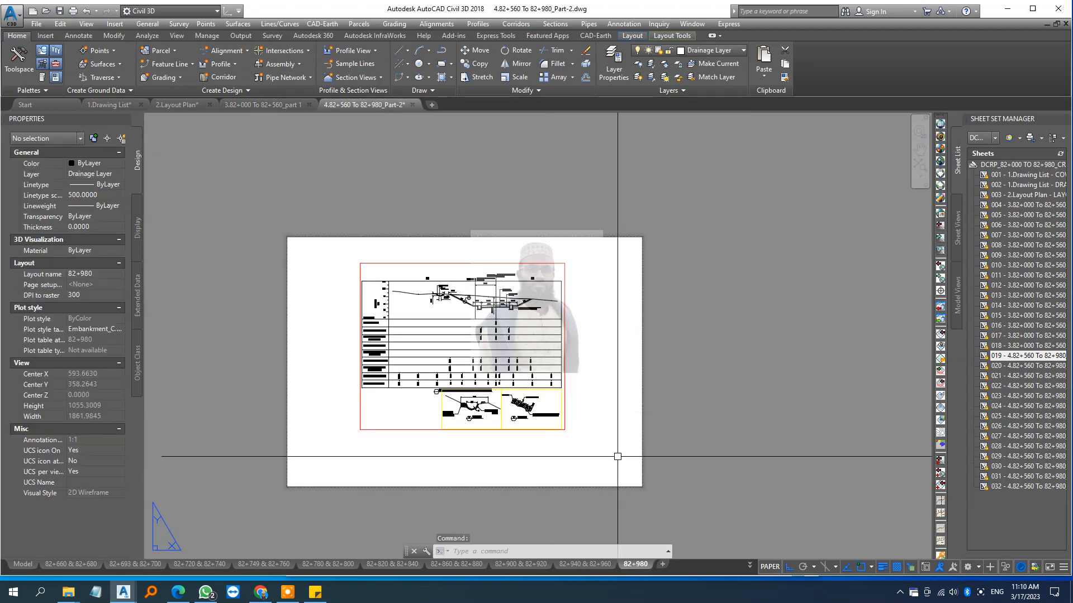
pyautogui.click(266, 564)
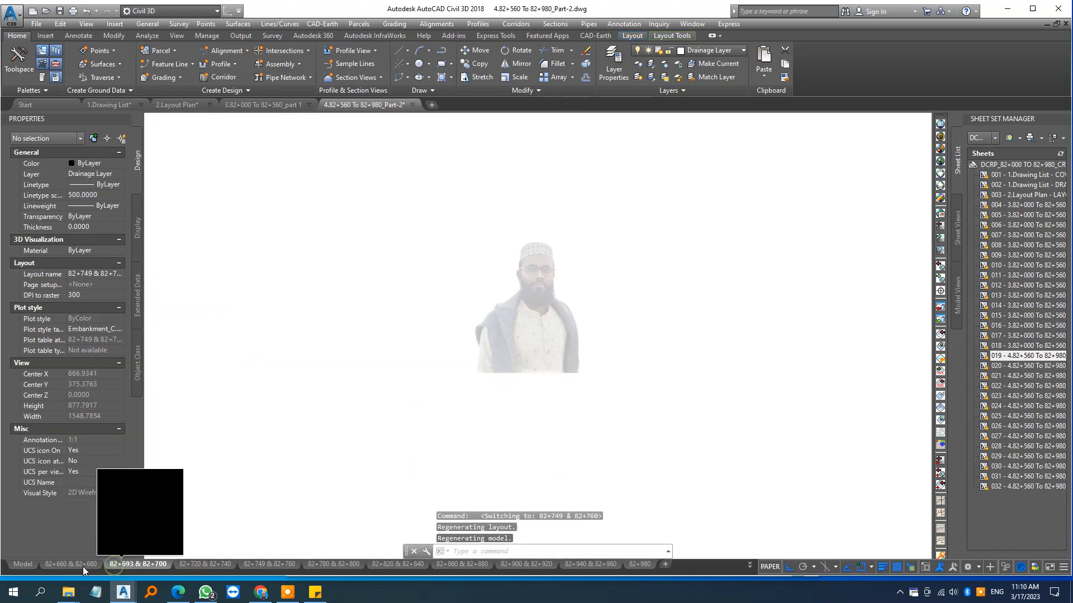
pyautogui.click(78, 565)
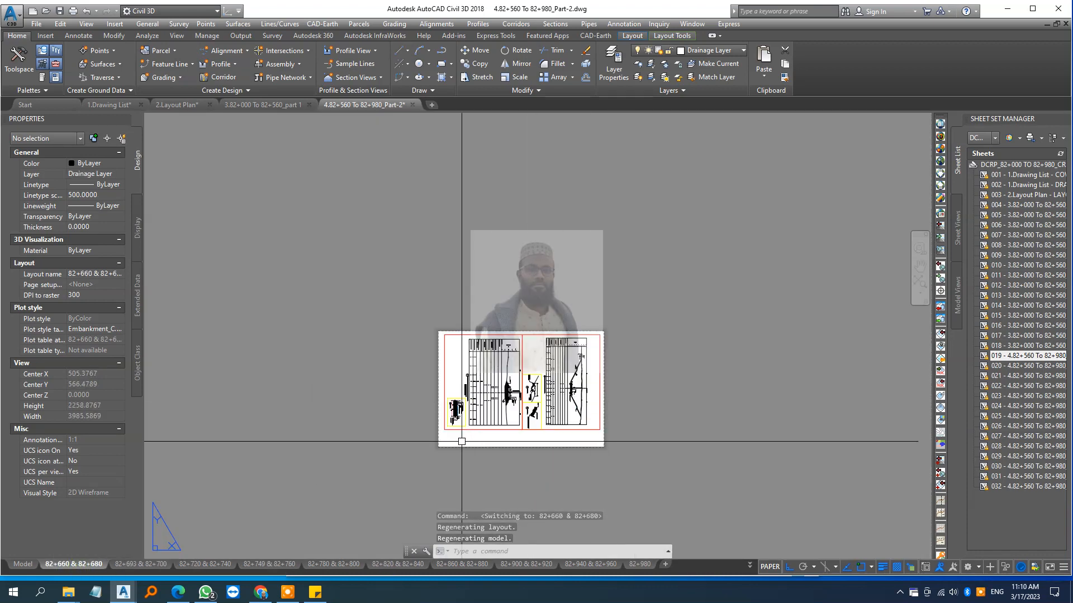
pyautogui.hotkey('ctrl', 'v')
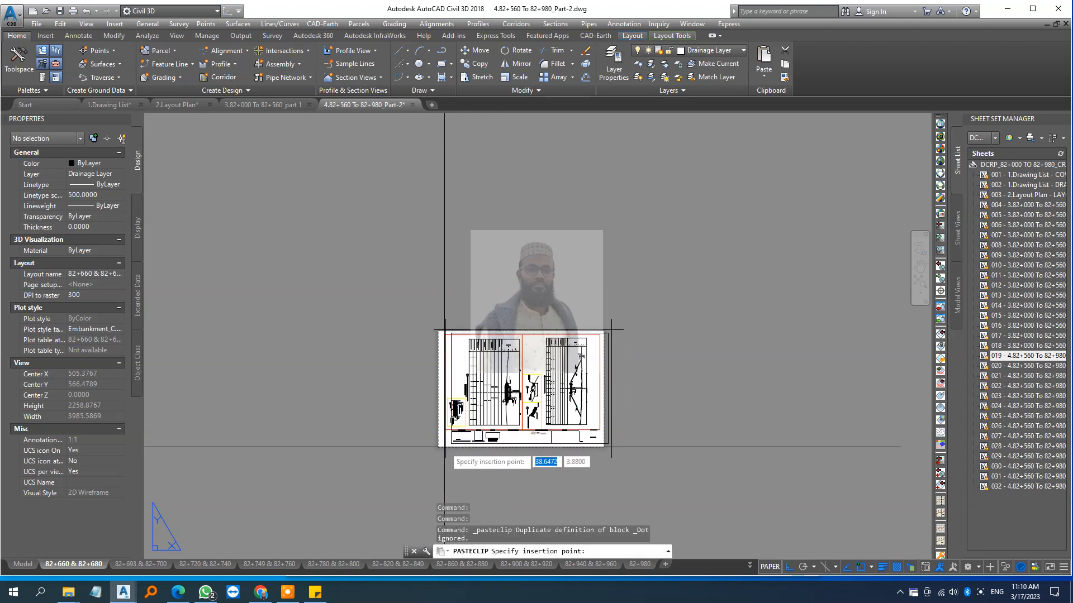
pyautogui.scroll(8, 437, 446)
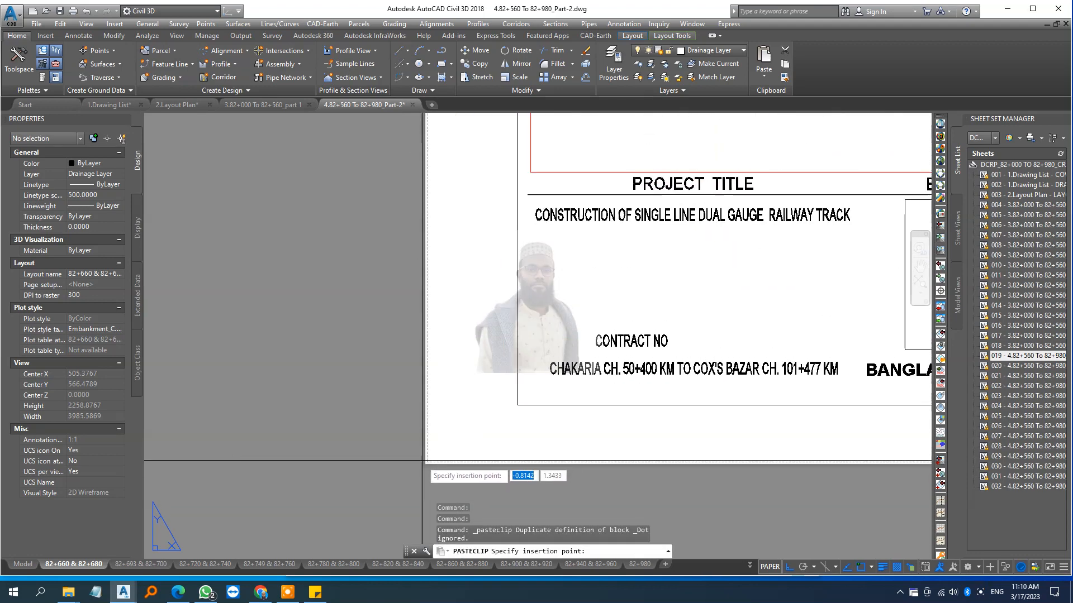
pyautogui.scroll(10, 433, 481)
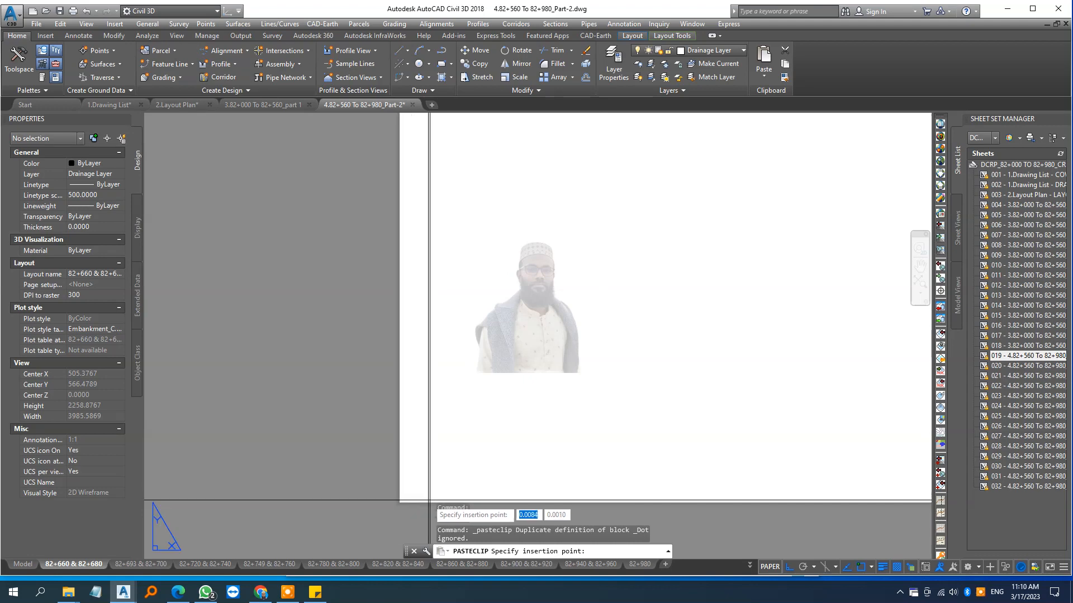
pyautogui.scroll(3, 401, 503)
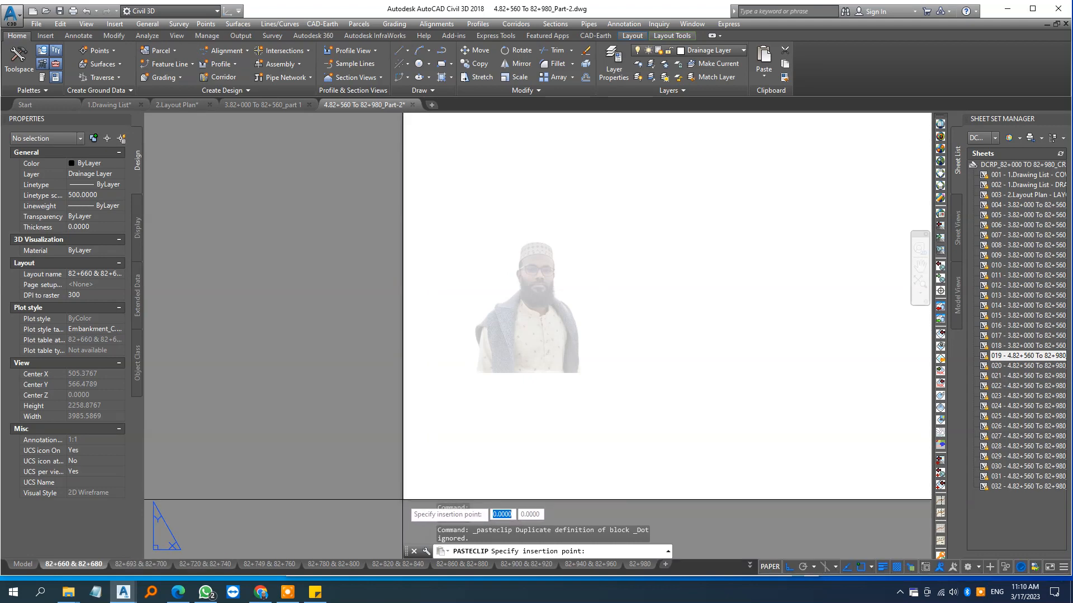
pyautogui.click(402, 500)
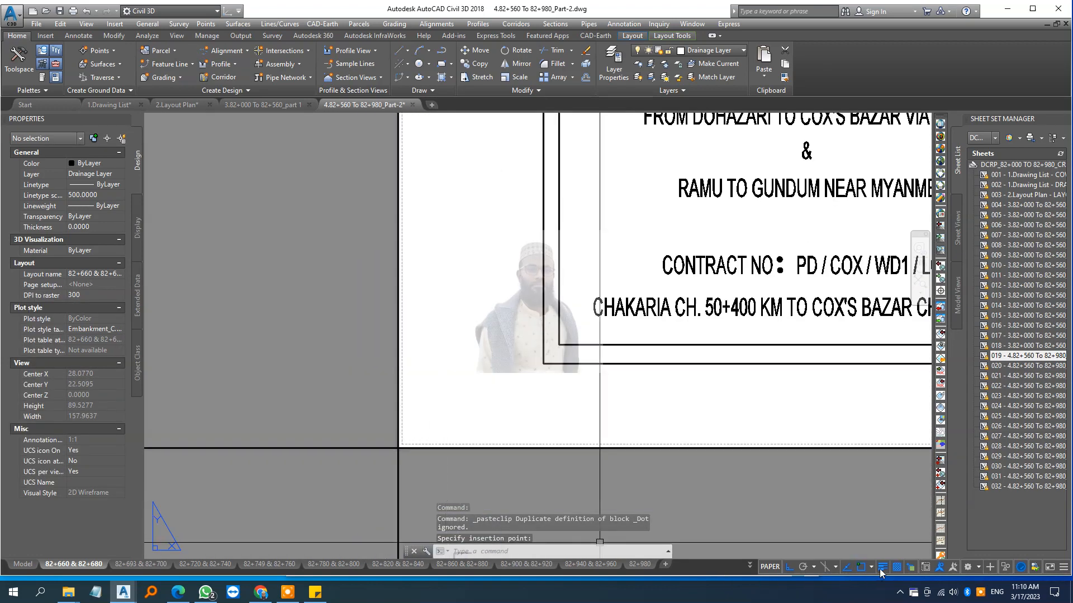
# Turn off the lineweight display on layout 82+660 & 82+680.
pyautogui.click(882, 567)
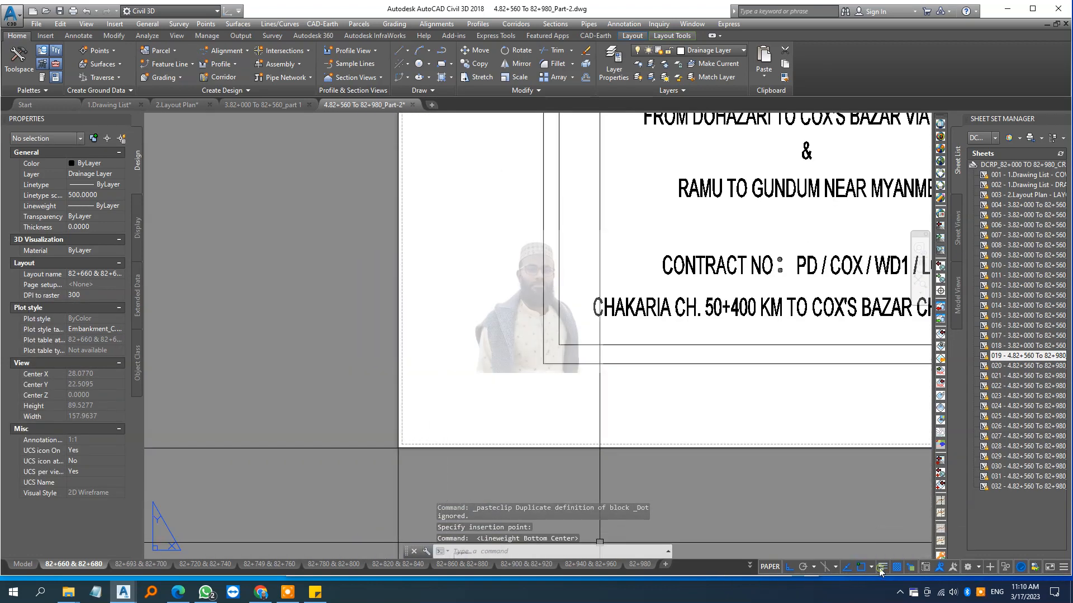
pyautogui.scroll(5, 446, 479)
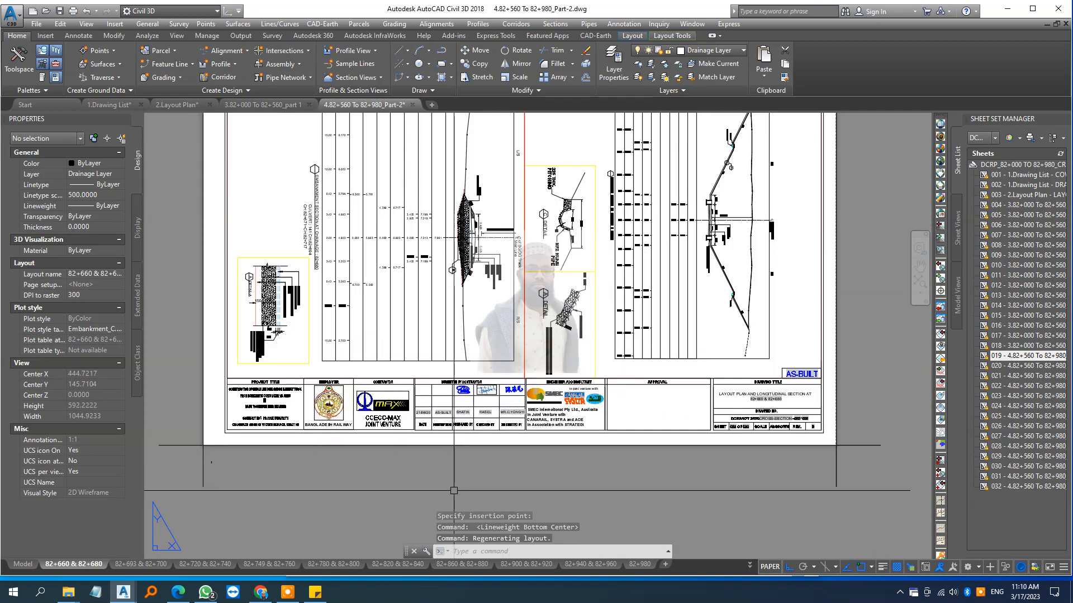
pyautogui.scroll(-1, 542, 480)
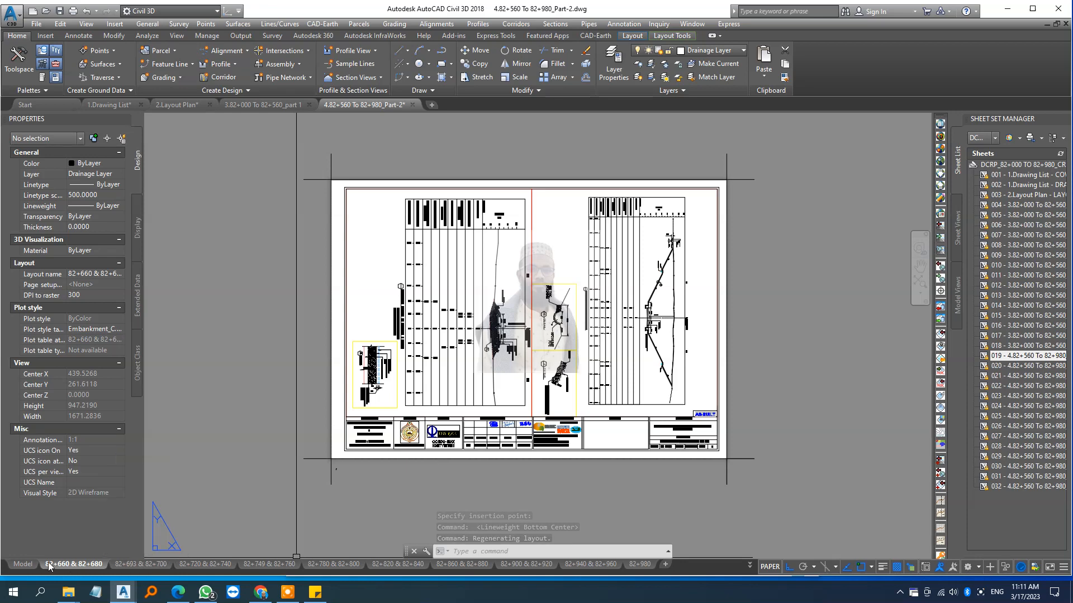
# Check layouts 82+980, 82+720 & 82+740 and 82+749 & 82+760 for a title block, and return to layout 82+660 & 82+680.
pyautogui.moveTo(69, 569)
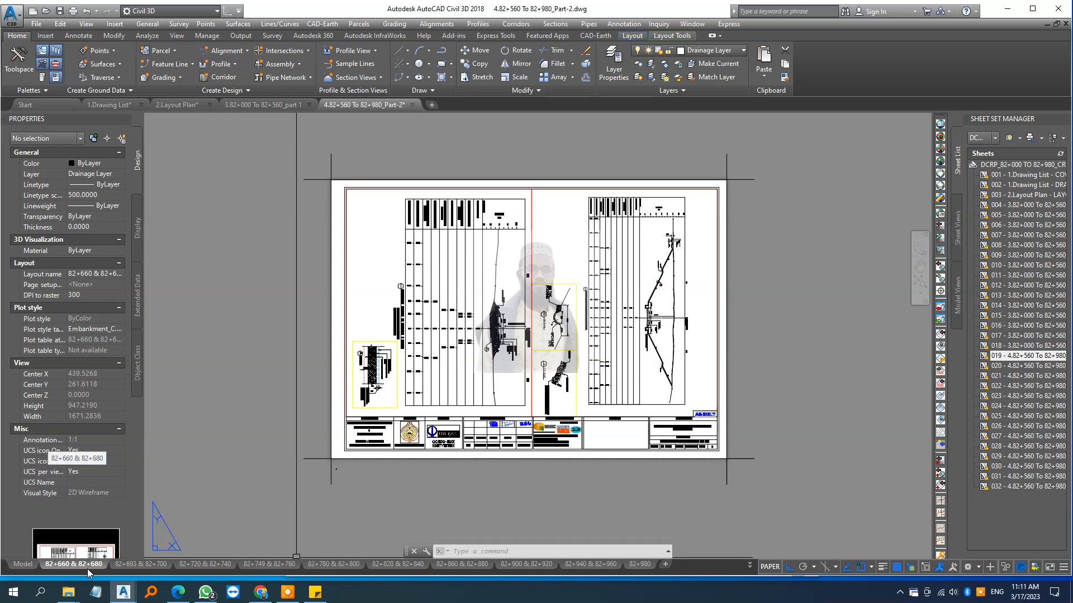
pyautogui.moveTo(170, 569)
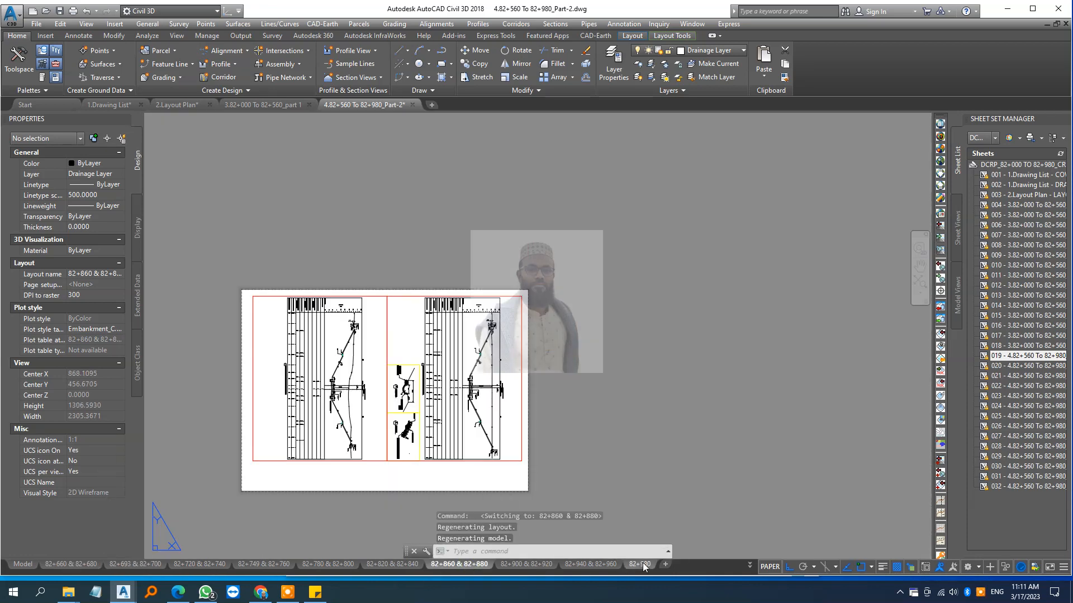
pyautogui.click(640, 565)
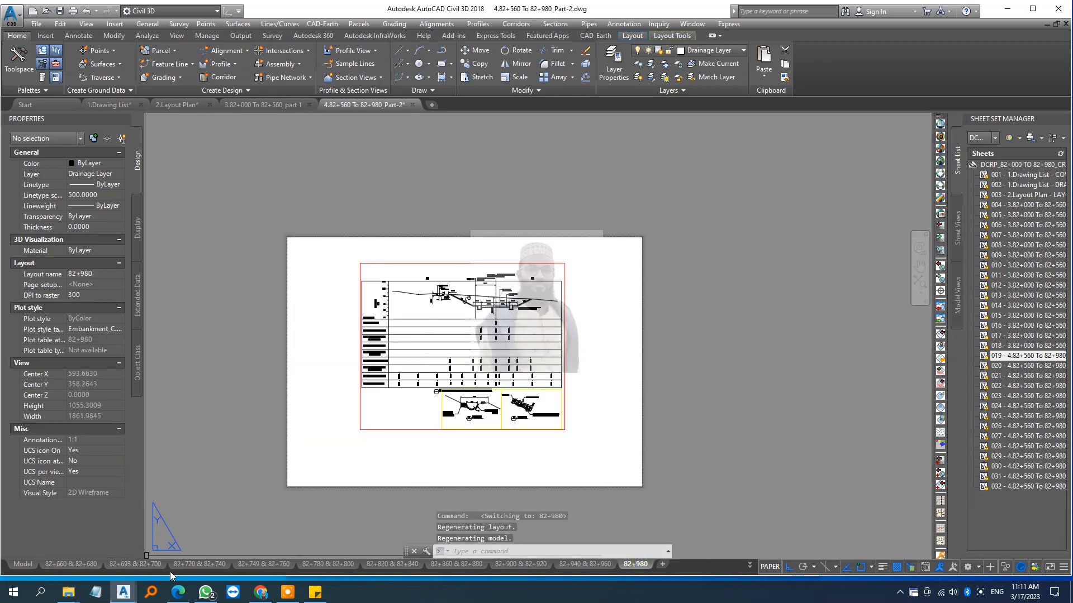
pyautogui.click(208, 565)
pyautogui.click(258, 564)
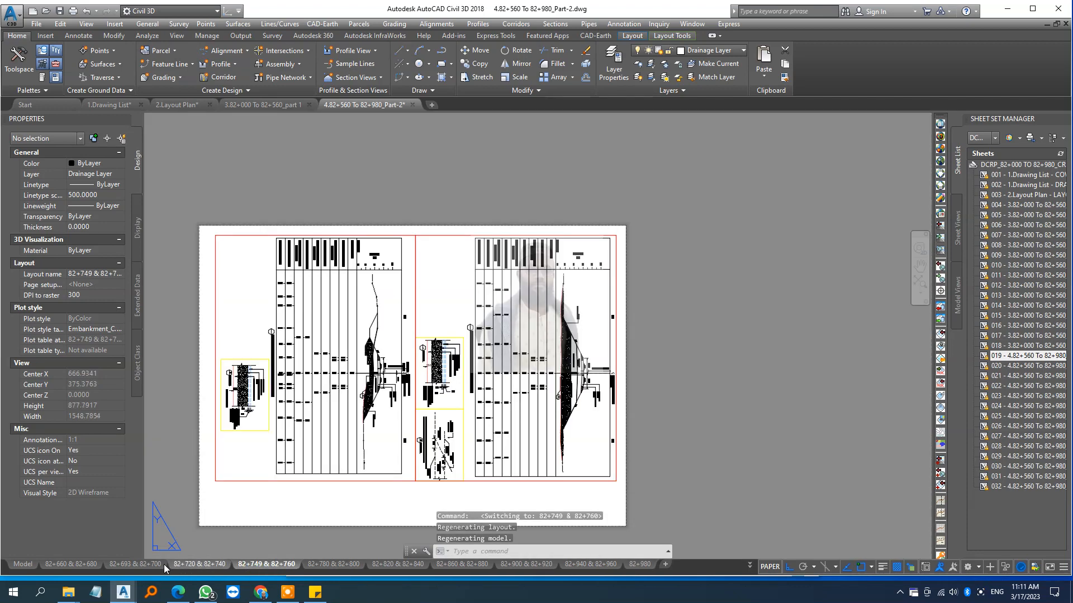
pyautogui.click(71, 564)
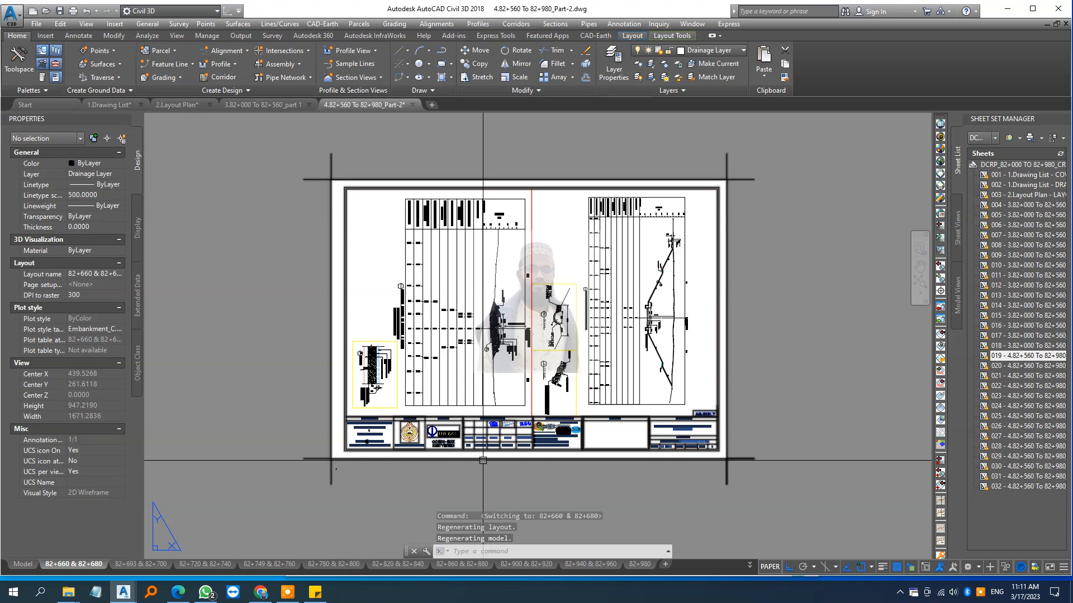
# Run the CTAB command to copy the title block from layout 82+660 & 82+680 to all other layouts.
pyautogui.write('cta')
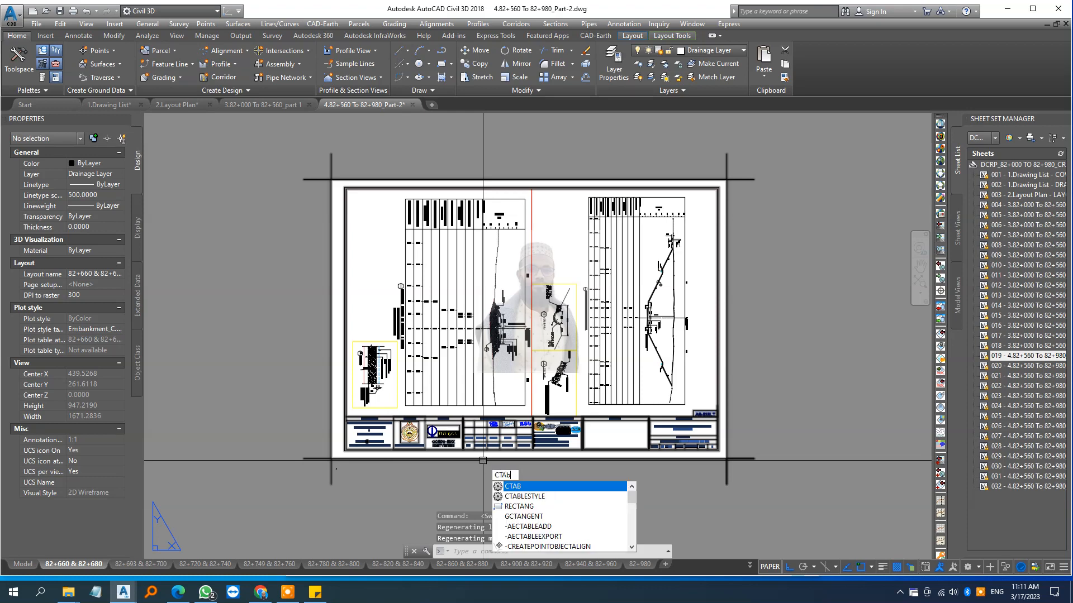
pyautogui.write('b')
pyautogui.press('Return')
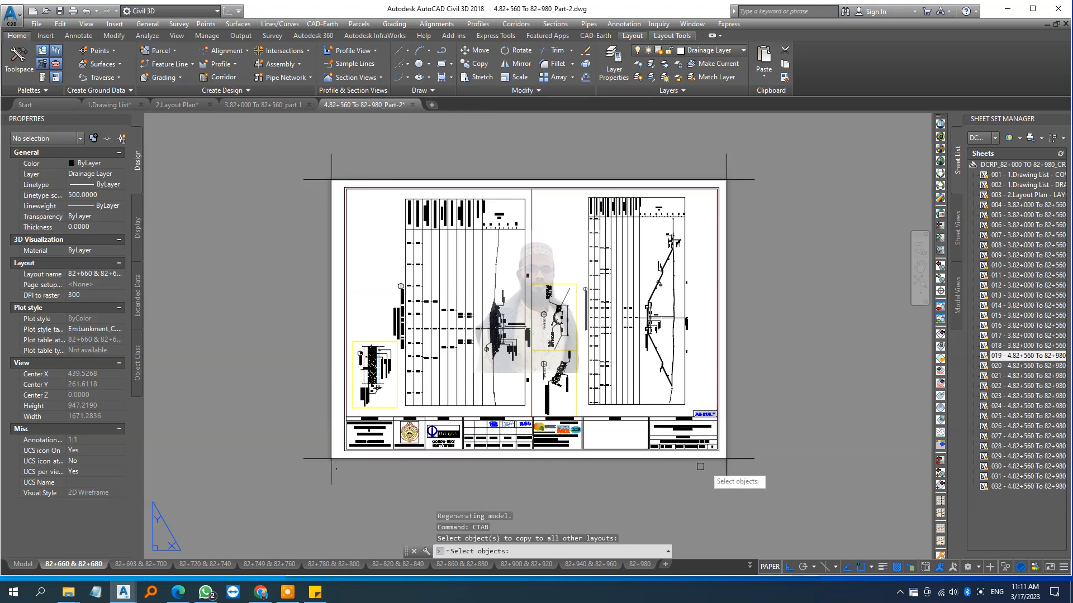
pyautogui.click(661, 463)
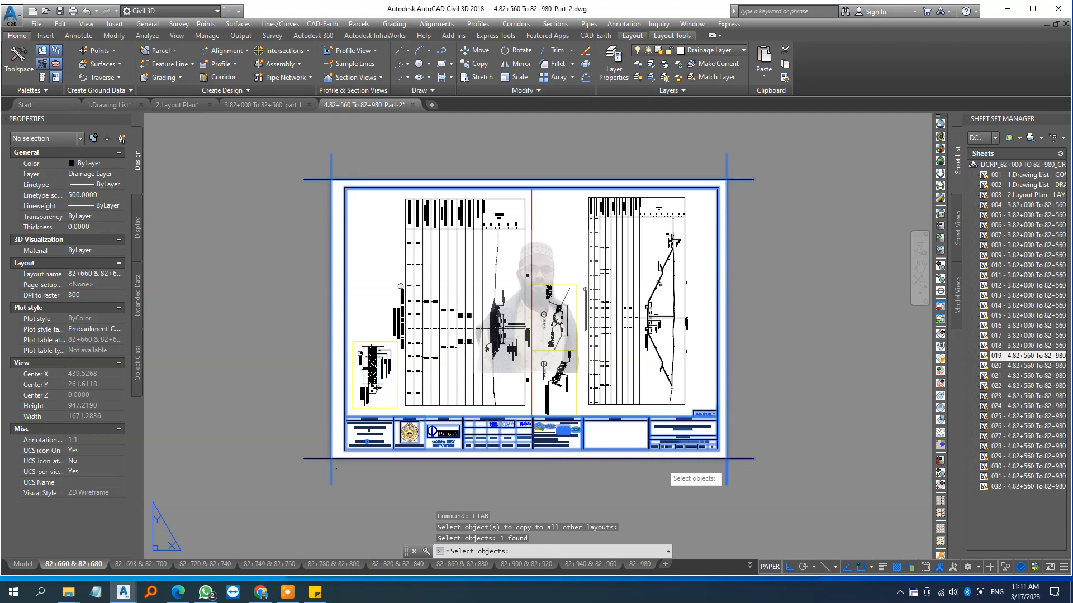
pyautogui.press('Return')
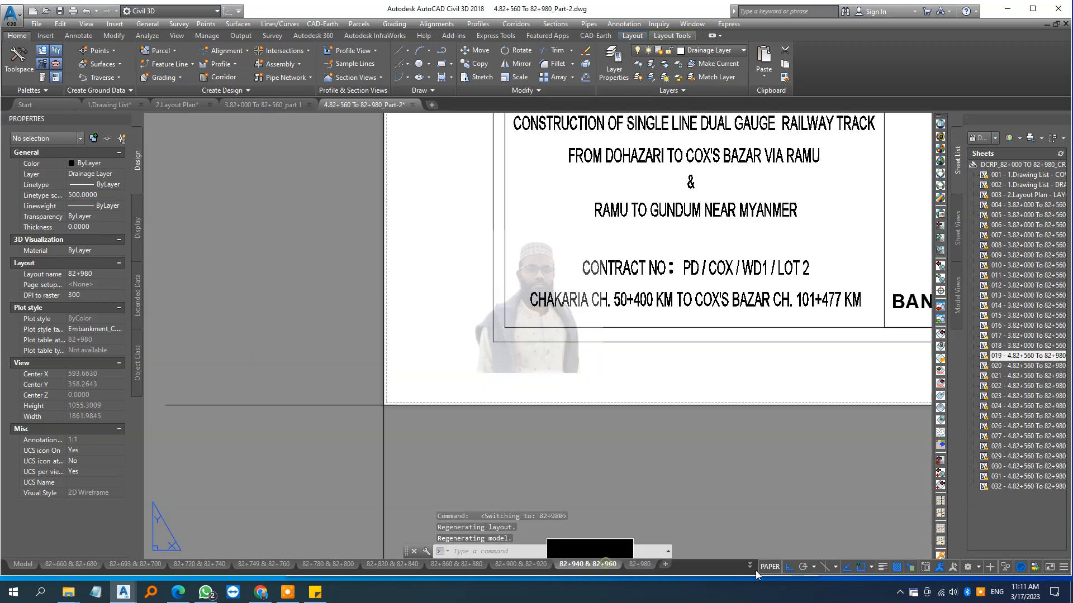
# Check the copied title block on layout 82+940 & 82+960 and save the drawing.
pyautogui.scroll(-5, 383, 405)
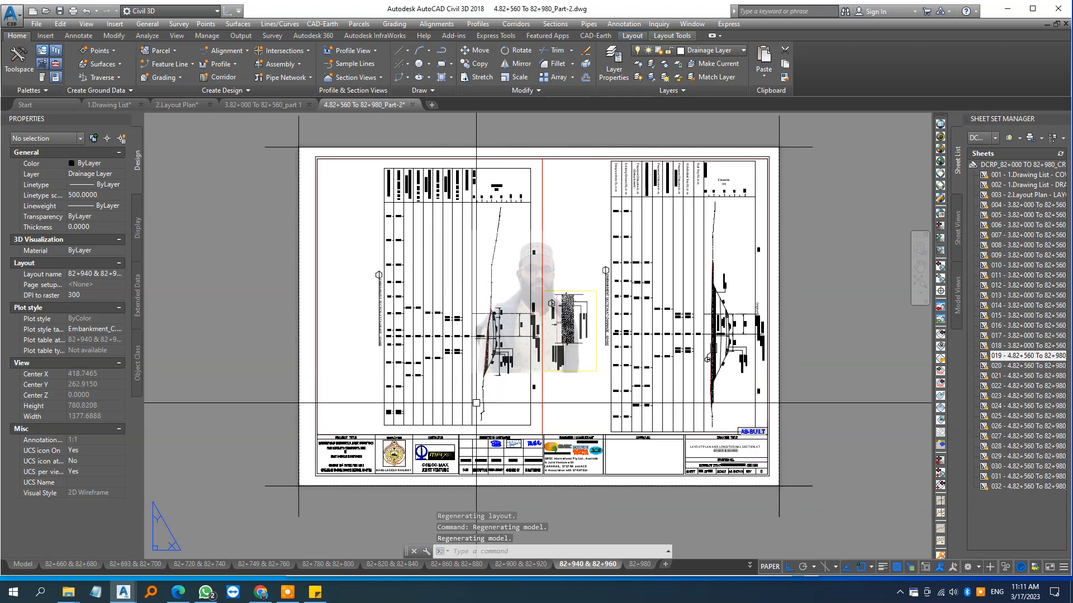
pyautogui.scroll(-2, 472, 385)
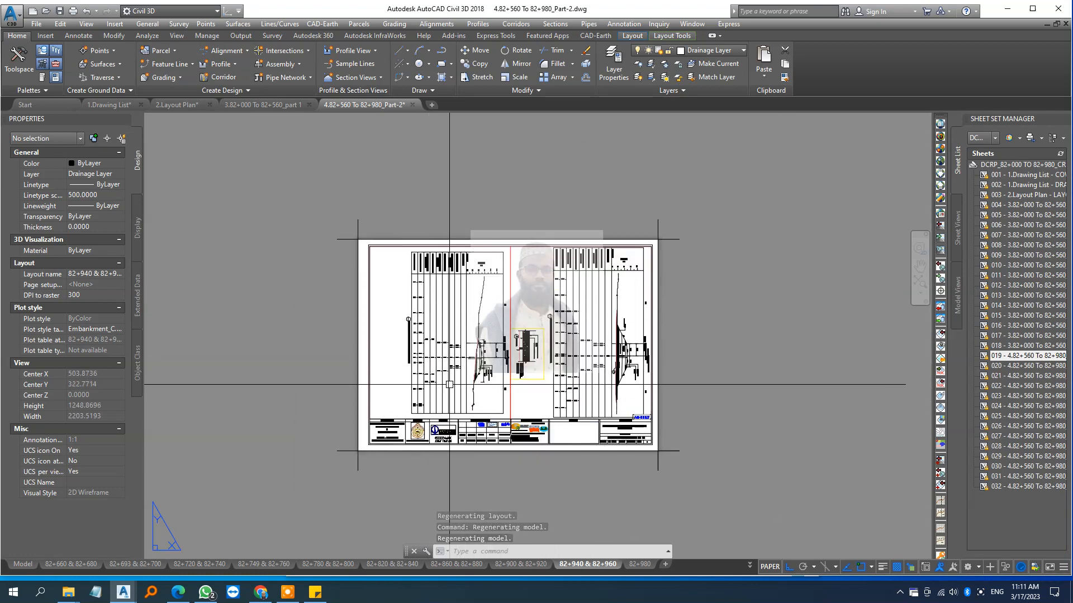
pyautogui.hotkey('ctrl', 's')
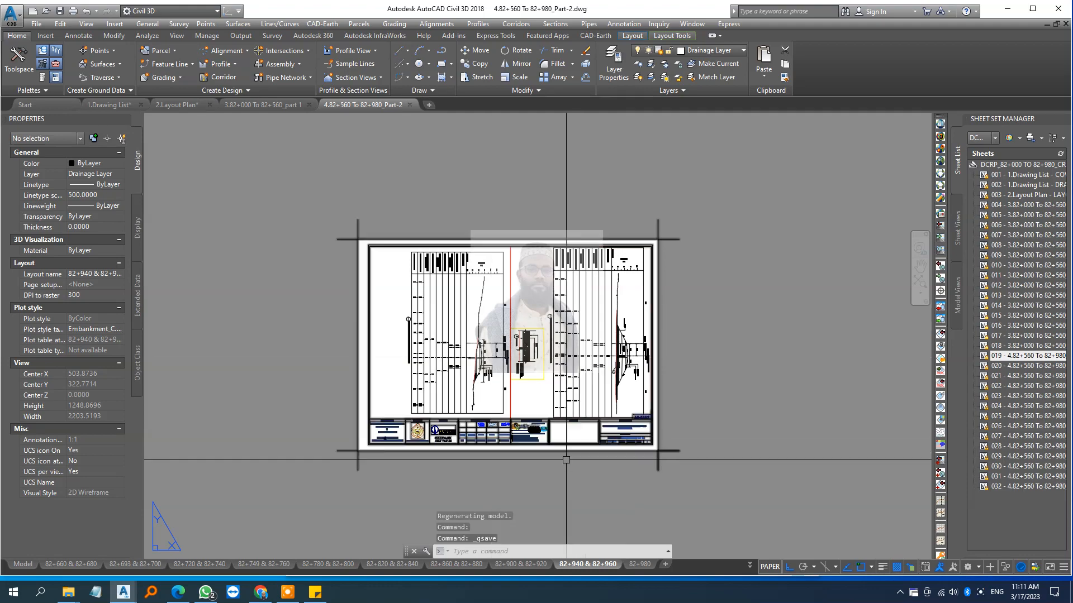
pyautogui.scroll(6, 623, 436)
pyautogui.scroll(-8, 643, 419)
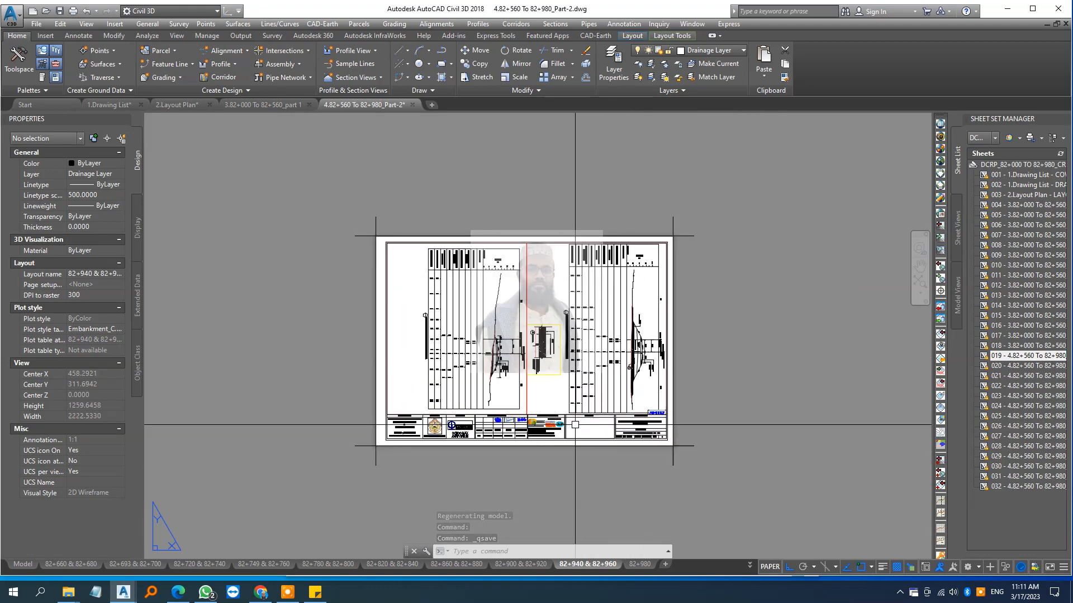
# Undo the Part-2 drawing's recent commands, including the title block paste and CTAB copy, back through the last purge.
pyautogui.hotkey('ctrl', 'z')
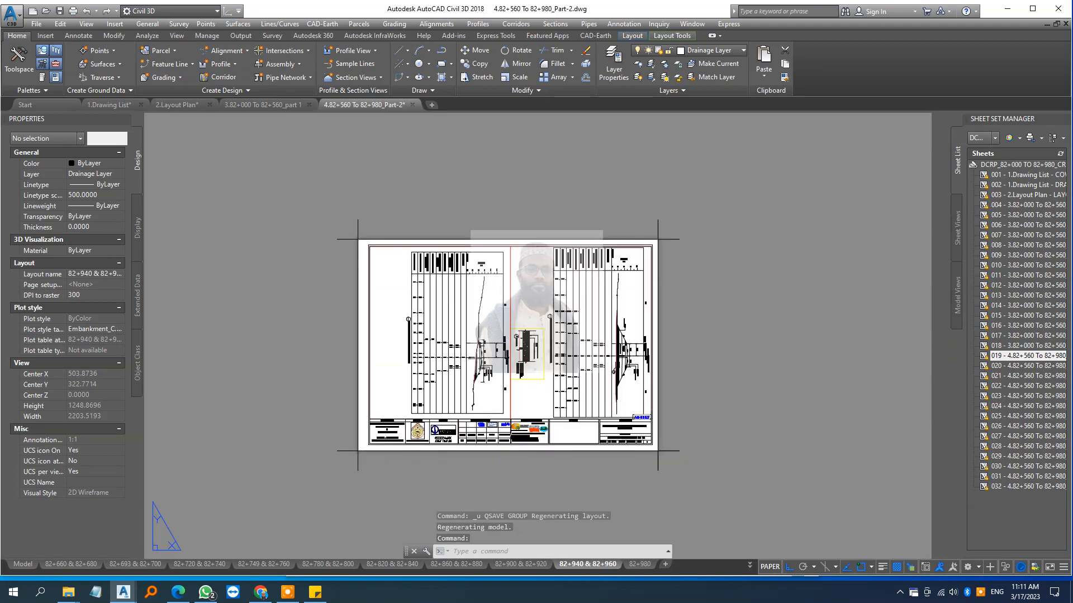
pyautogui.hotkey('ctrl', 'z')
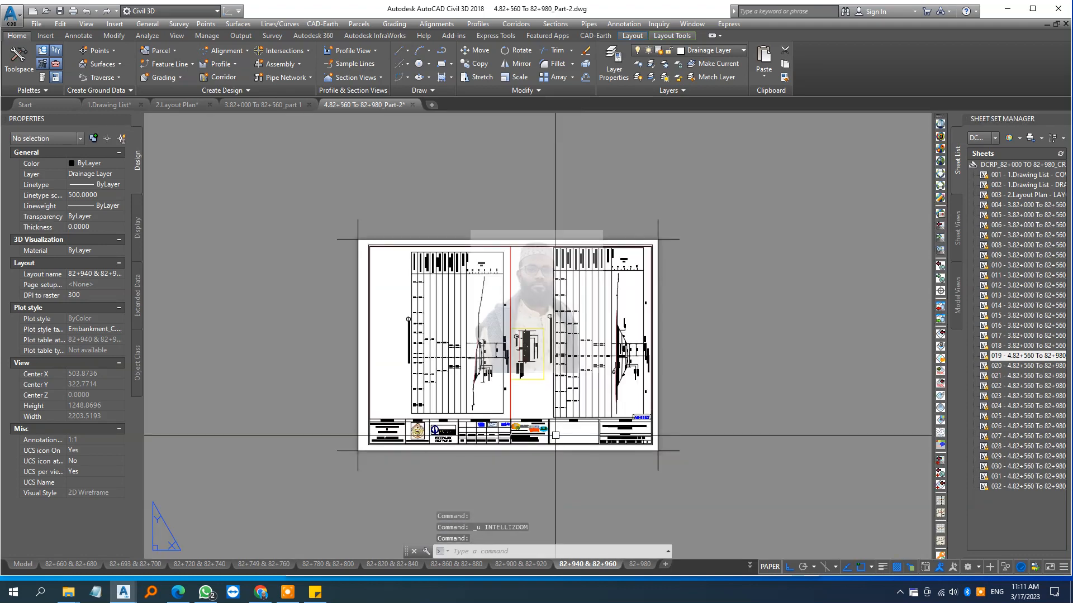
pyautogui.click(96, 11)
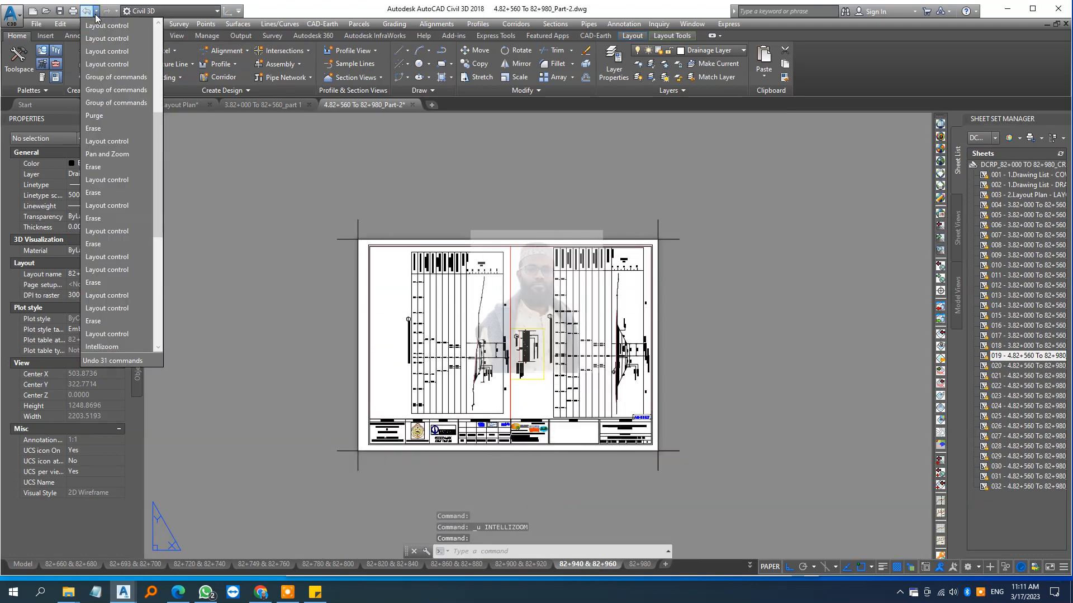
pyautogui.click(112, 116)
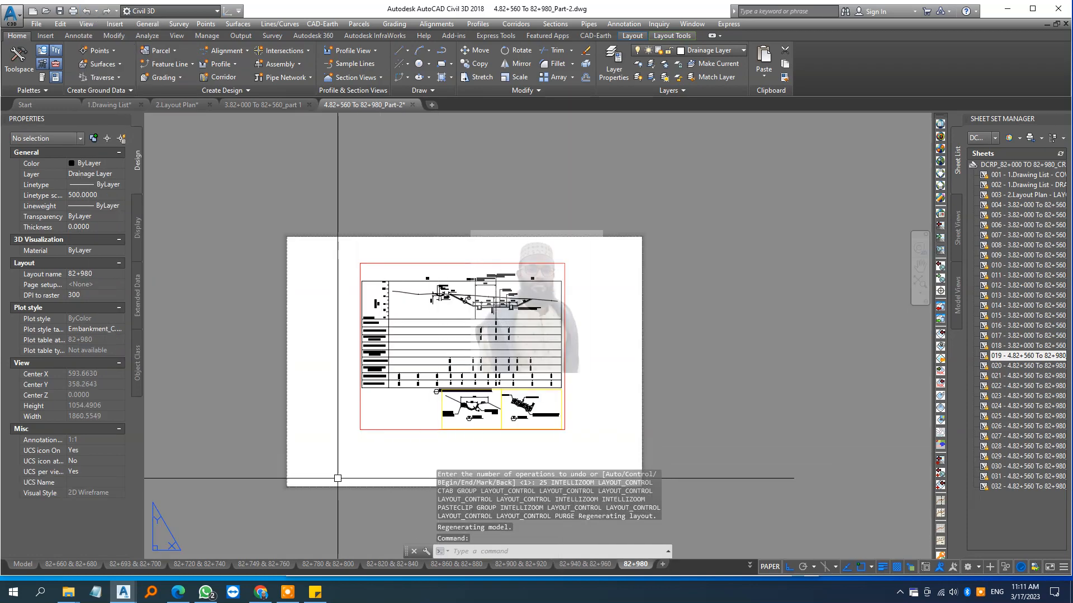
# In the 3.82+000 To 82+560_part 1 drawing, undo the last 26 commands, including the title block paste and CTAB copy.
pyautogui.click(277, 106)
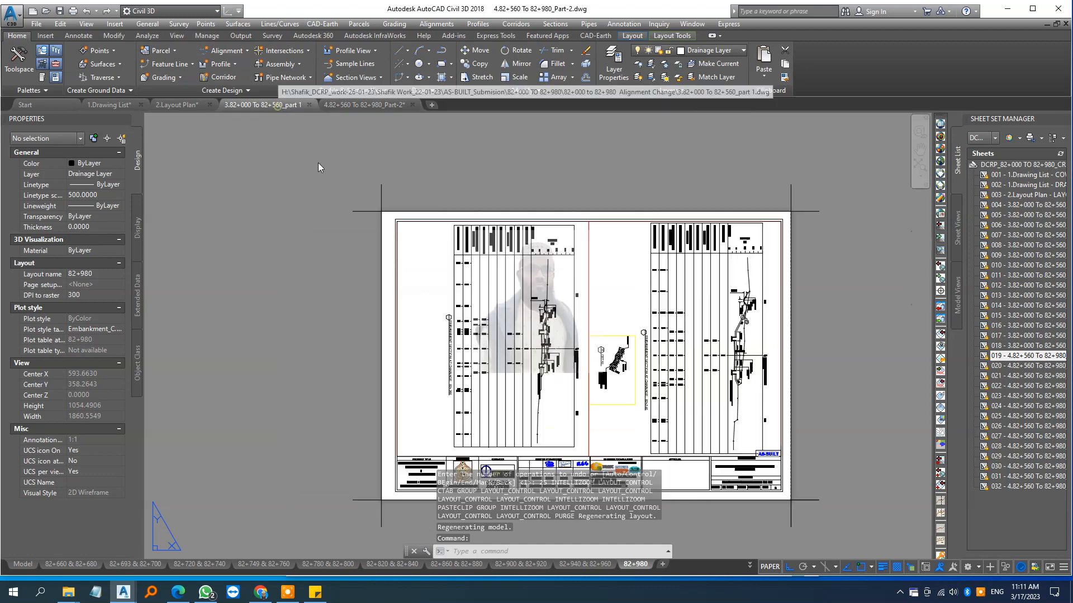
pyautogui.click(96, 11)
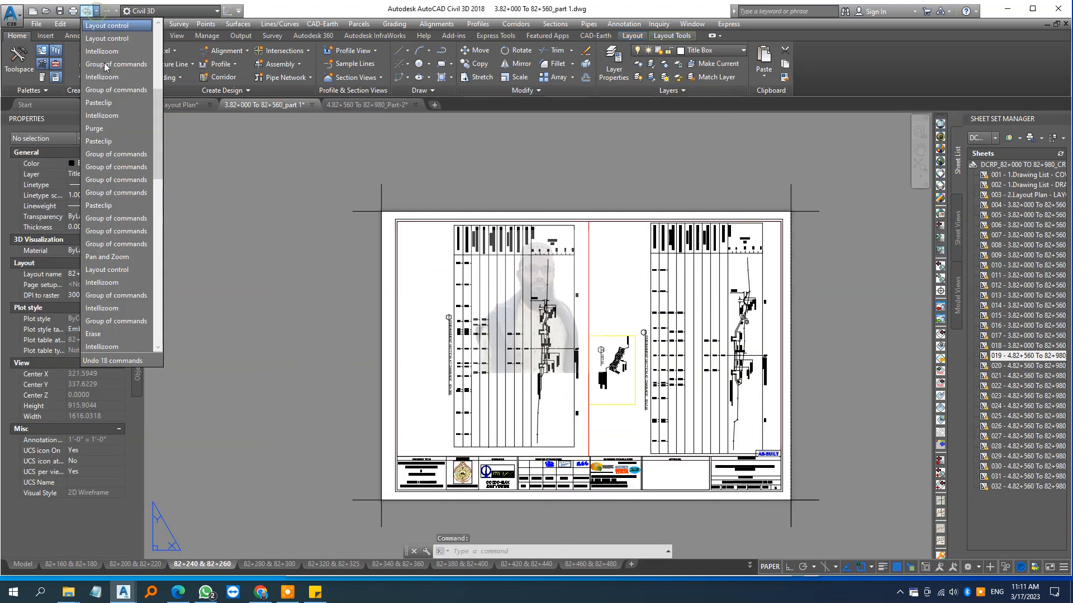
pyautogui.click(134, 134)
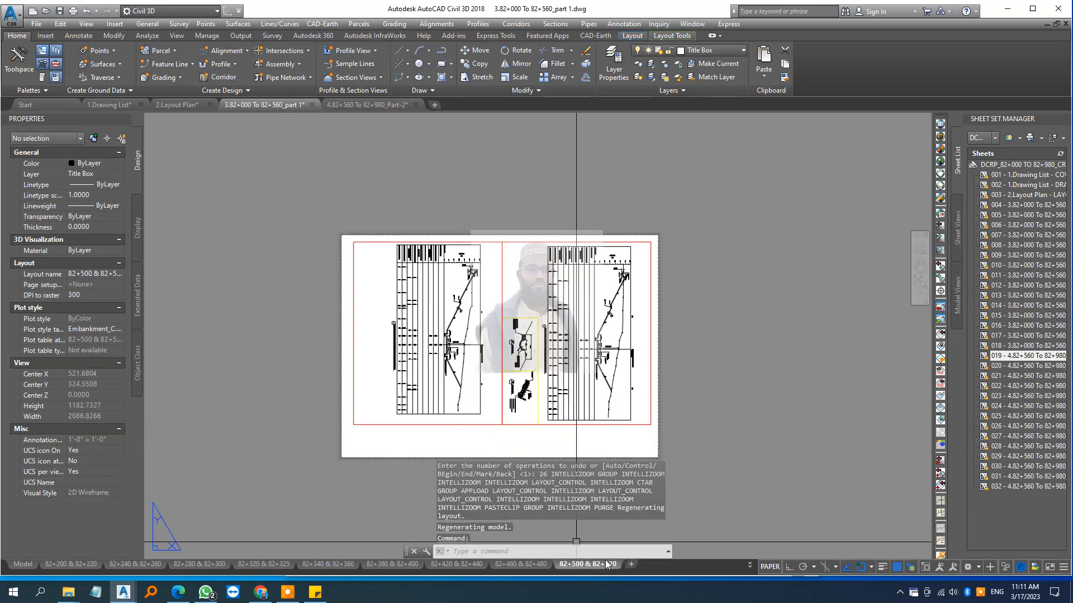
# Paste the title block at the lower-left sheet corner of layout 82+460 & 82+480.
pyautogui.click(532, 564)
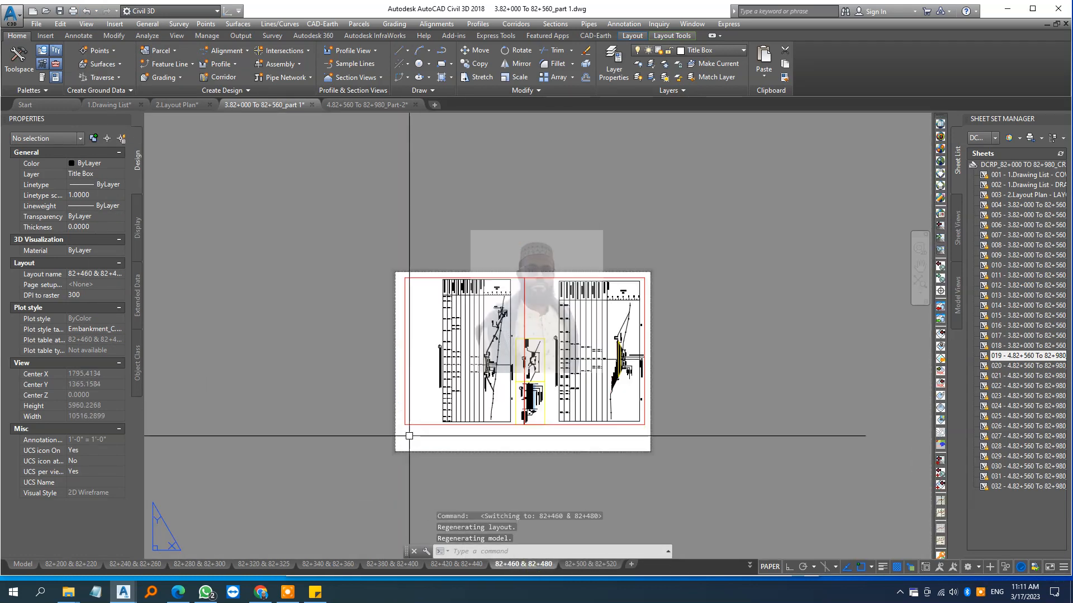
pyautogui.hotkey('ctrl', 'v')
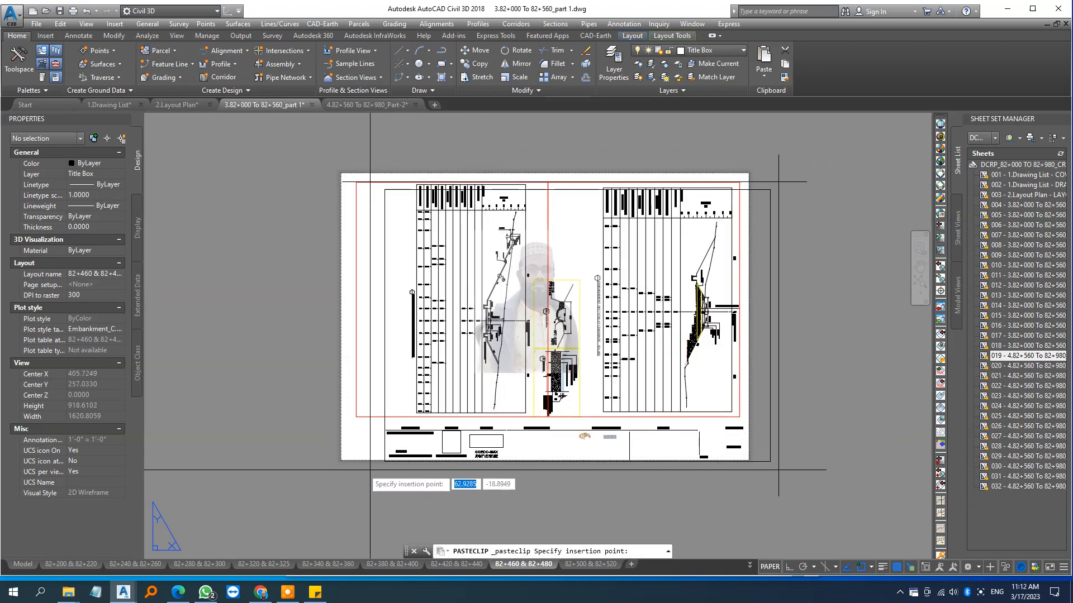
pyautogui.scroll(5, 330, 462)
pyautogui.scroll(7, 331, 462)
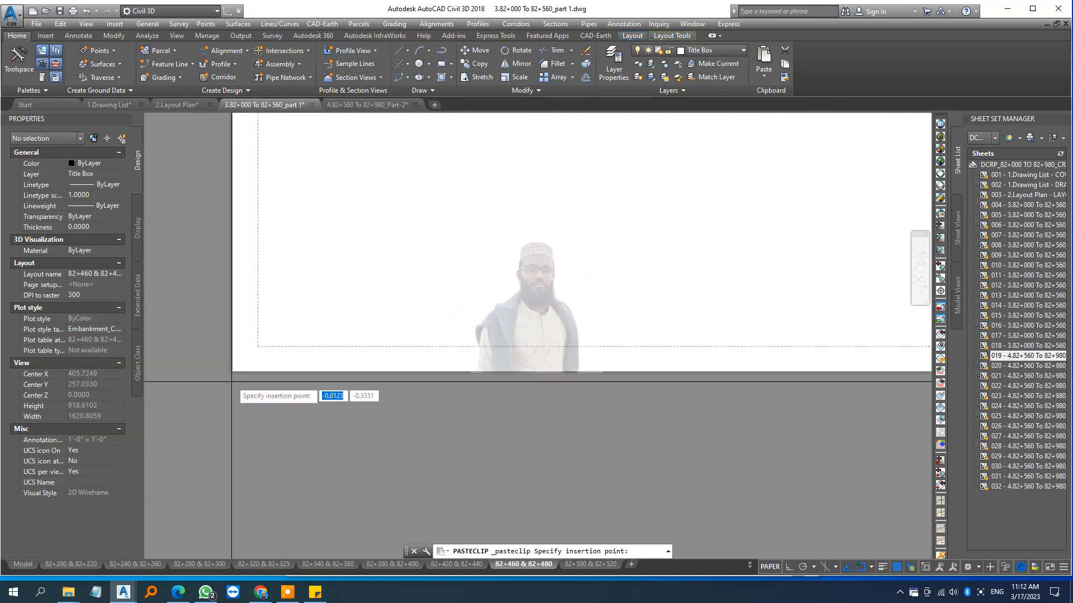
pyautogui.scroll(7, 231, 382)
pyautogui.scroll(5, 242, 325)
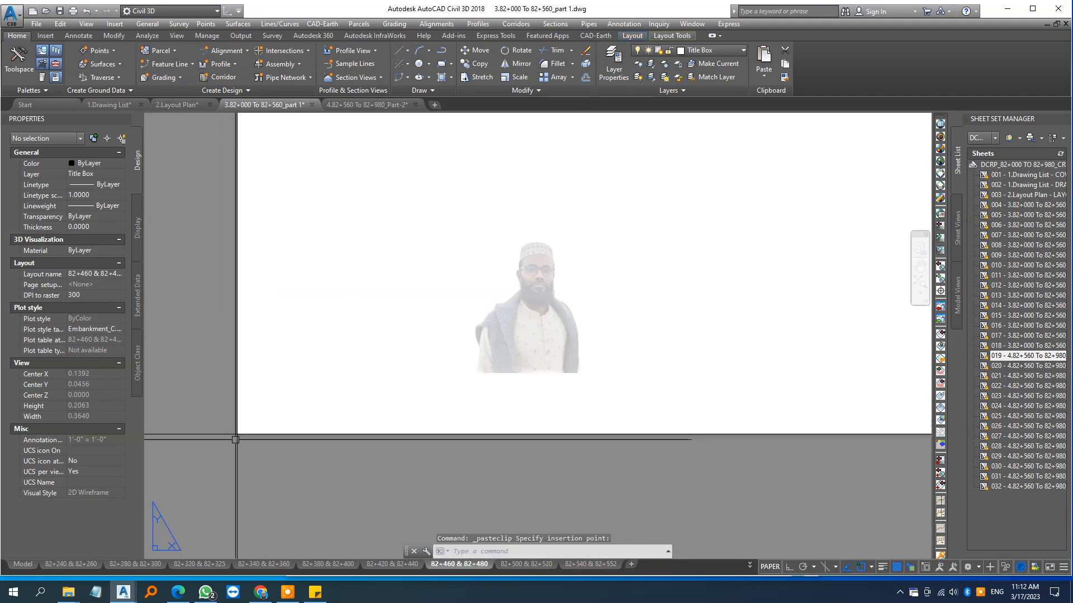
pyautogui.click(238, 457)
pyautogui.scroll(-10, 291, 407)
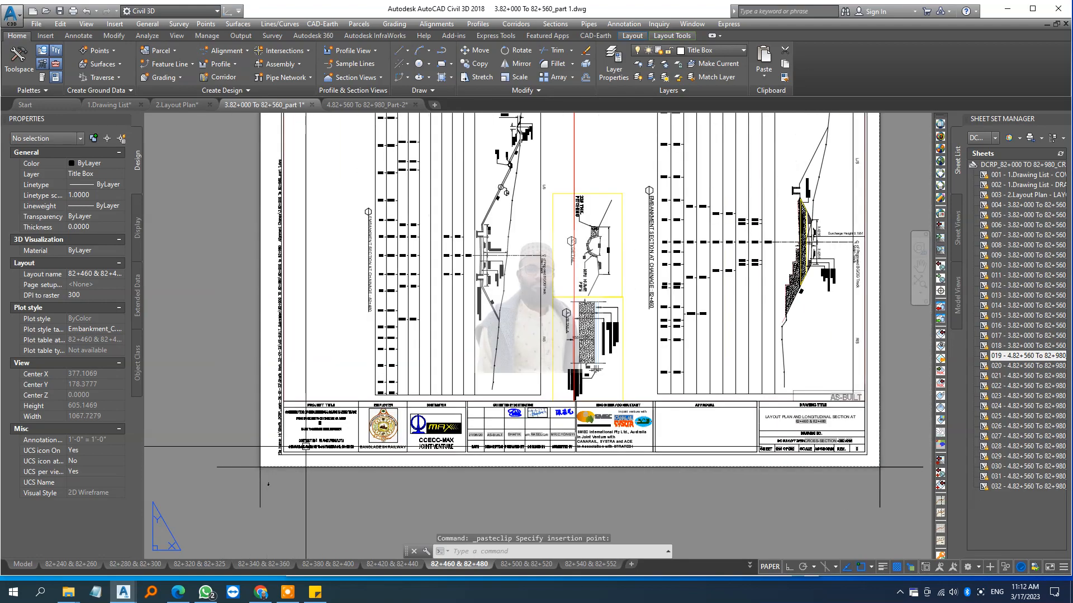
# Edit the DCRP_Template title block to erase the vertical file path text along its left border, and save the block changes.
pyautogui.click(284, 407)
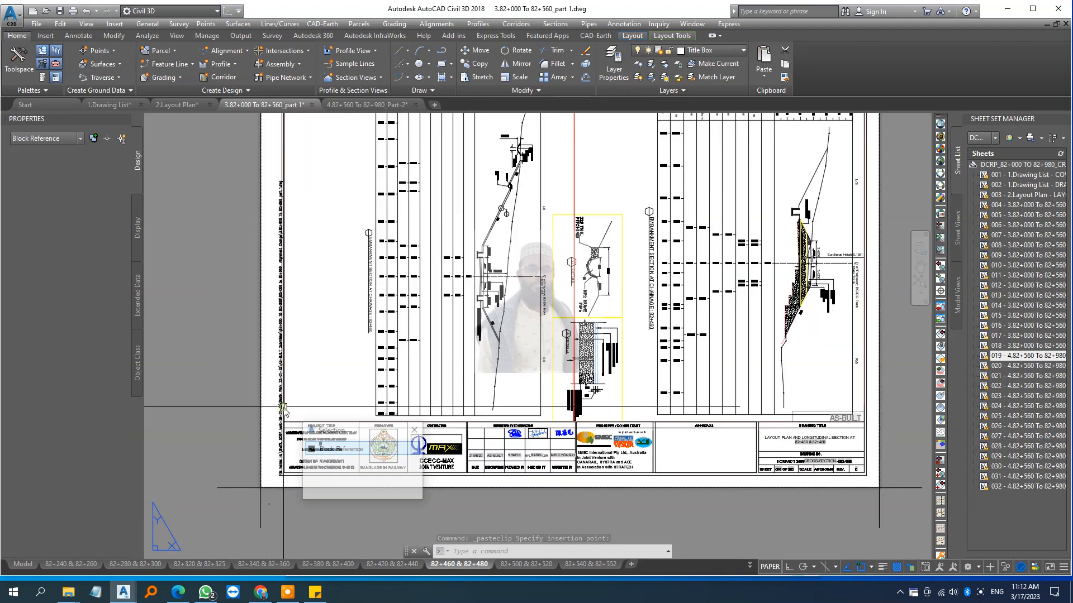
pyautogui.rightClick(329, 459)
pyautogui.click(370, 347)
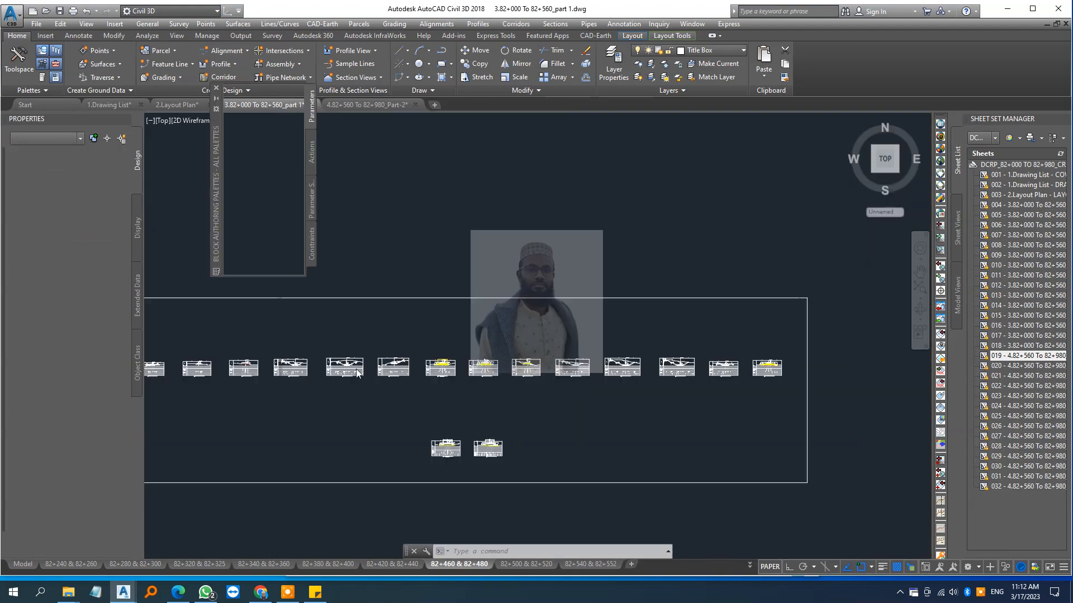
pyautogui.scroll(6, 355, 378)
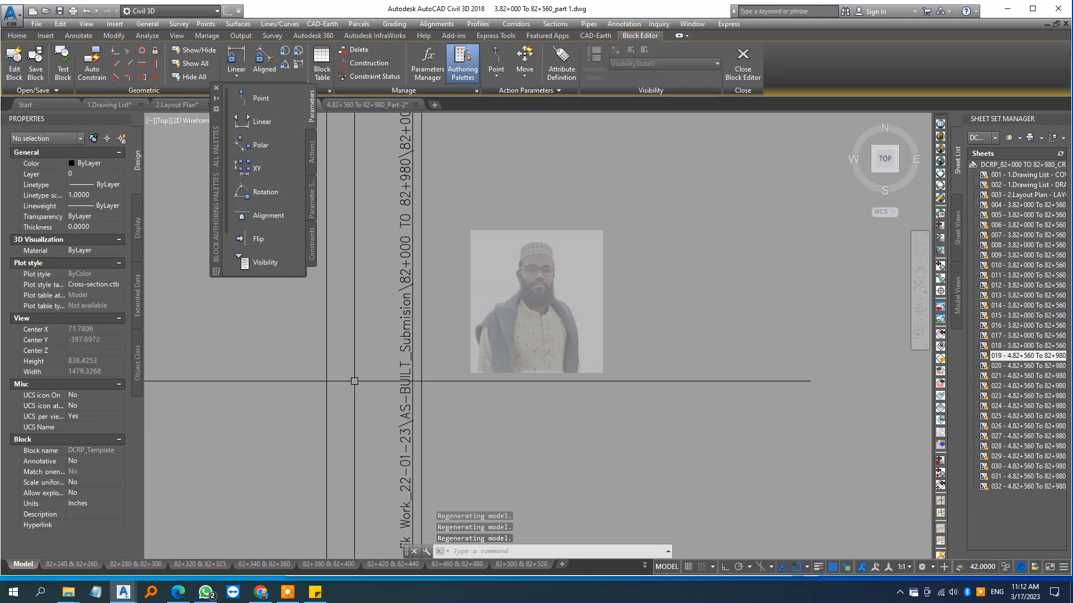
pyautogui.scroll(-7, 354, 363)
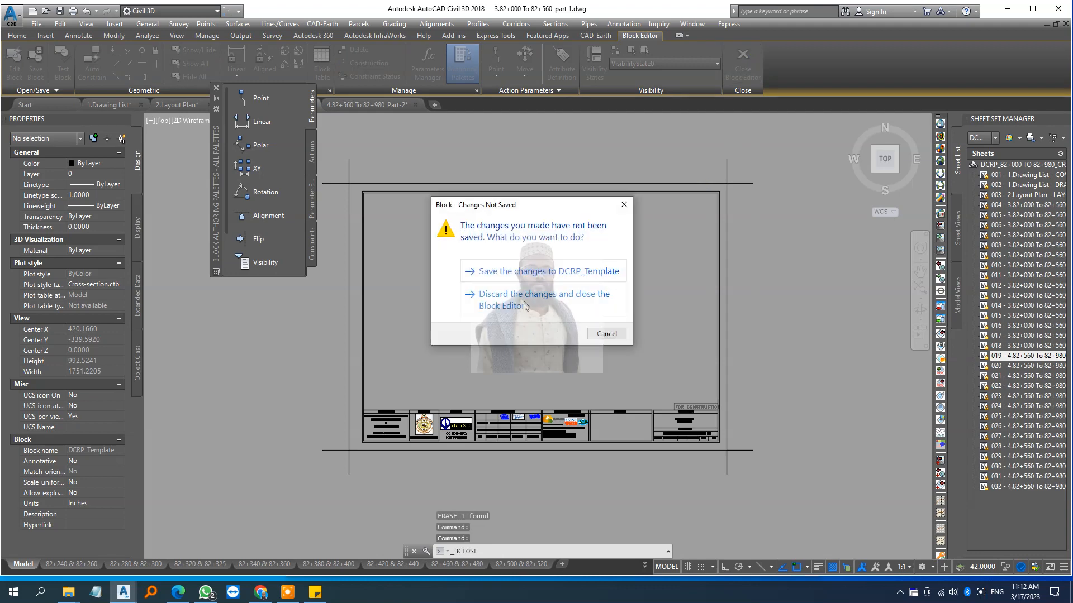
pyautogui.click(535, 271)
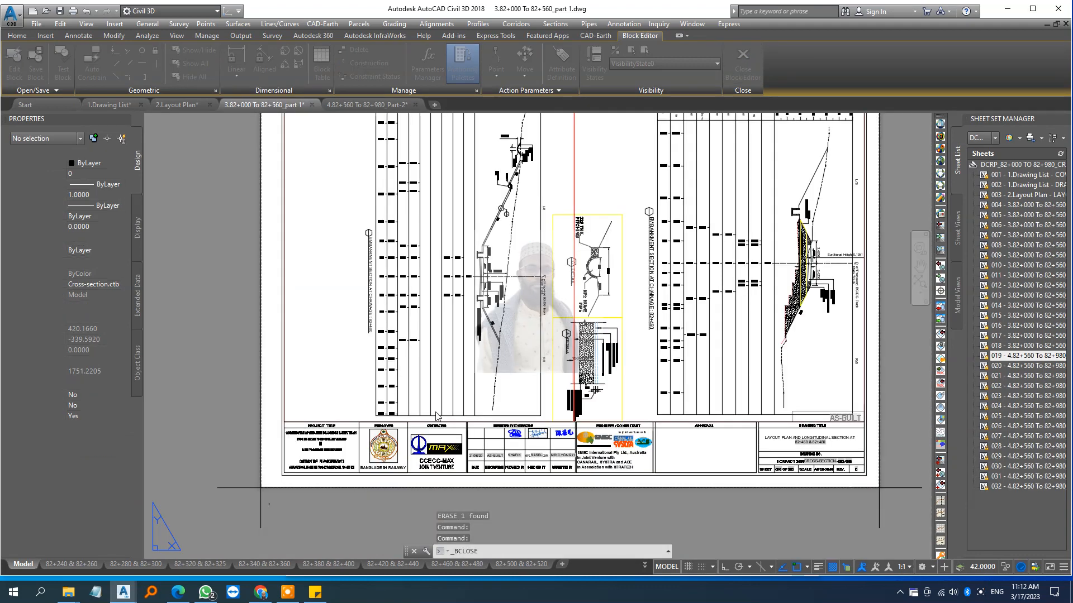
# Purge all unused named items from the 3.82+000 To 82+560_part 1 drawing.
pyautogui.scroll(-2, 520, 467)
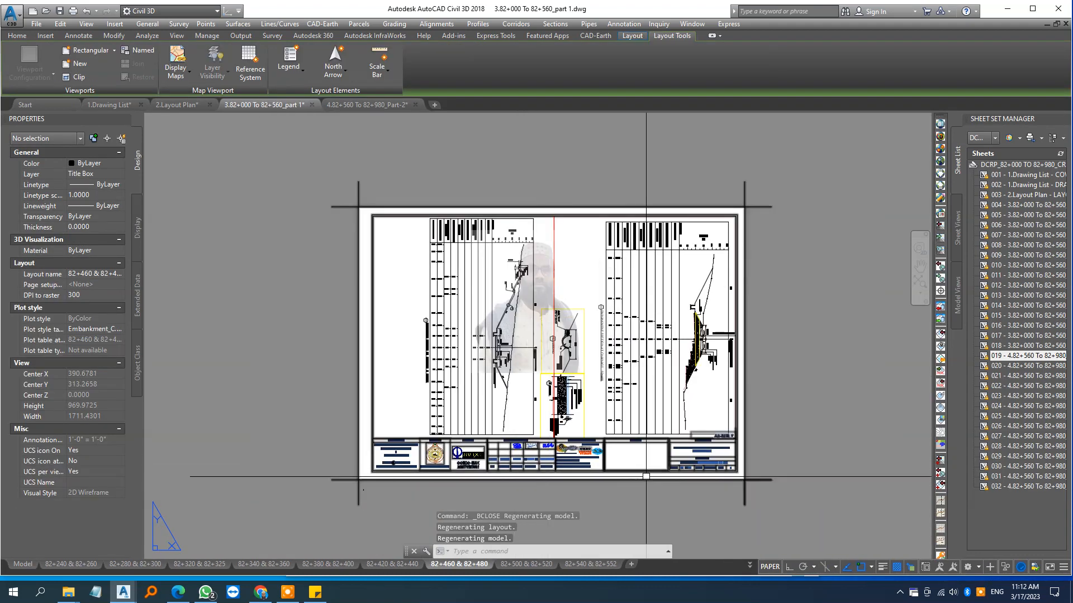
pyautogui.write('u')
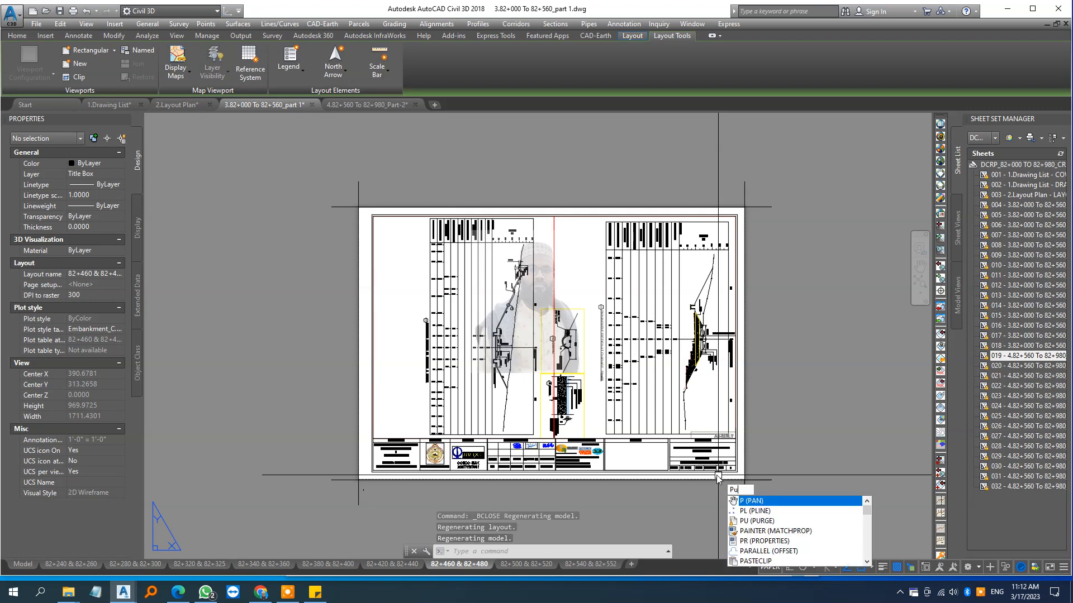
pyautogui.press('Return')
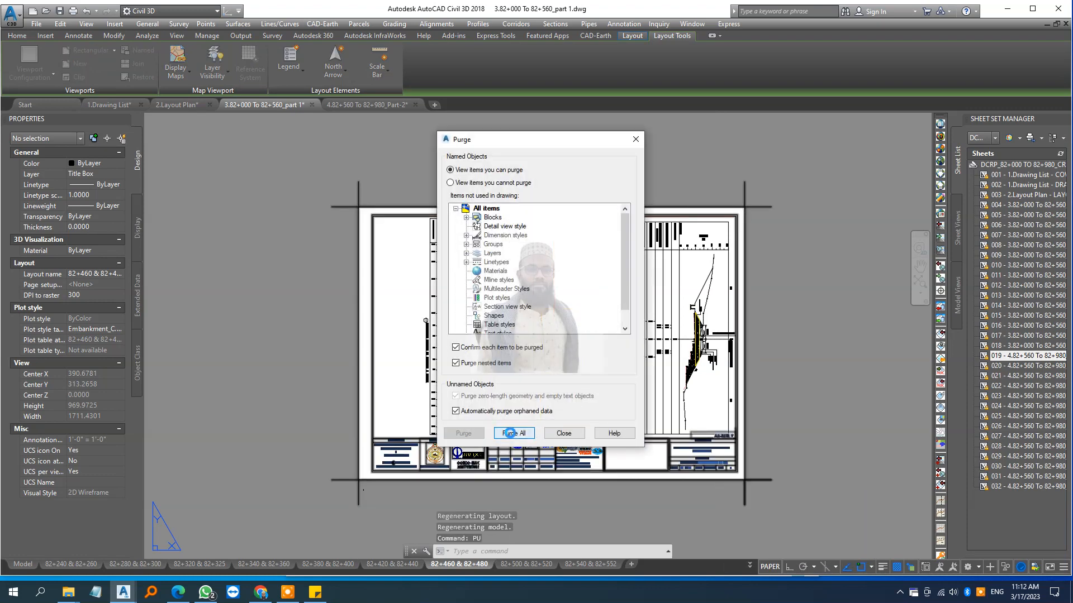
pyautogui.click(509, 433)
pyautogui.click(515, 282)
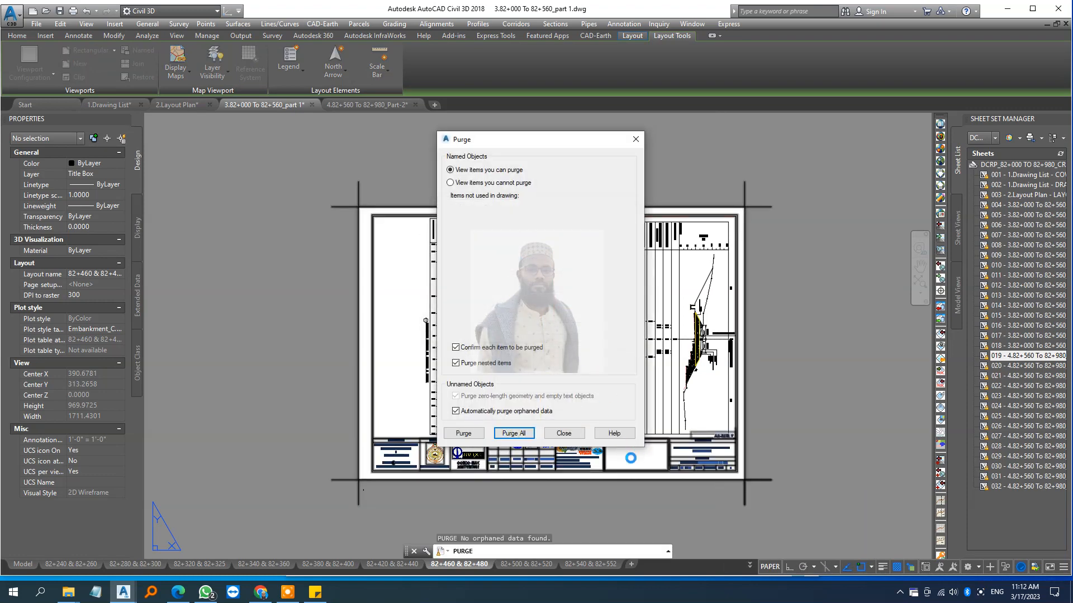
pyautogui.click(564, 433)
# Erase the title block from layout 82+460 & 82+480, and purge the DCRP_Template block with all other unused items.
pyautogui.click(790, 496)
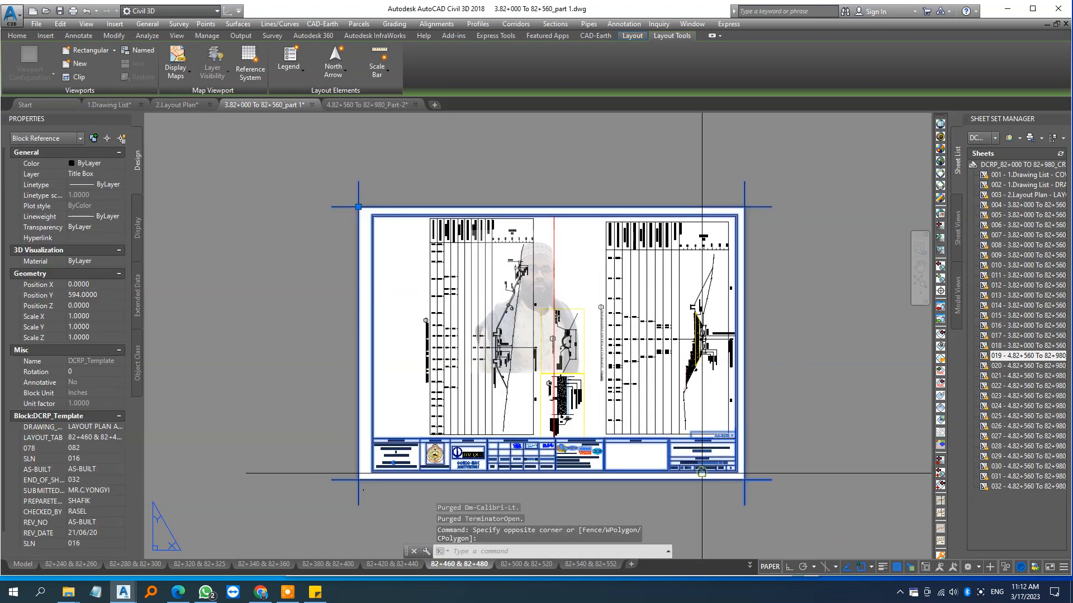
pyautogui.write('e')
pyautogui.press('Return')
pyautogui.write('pu')
pyautogui.press('Return')
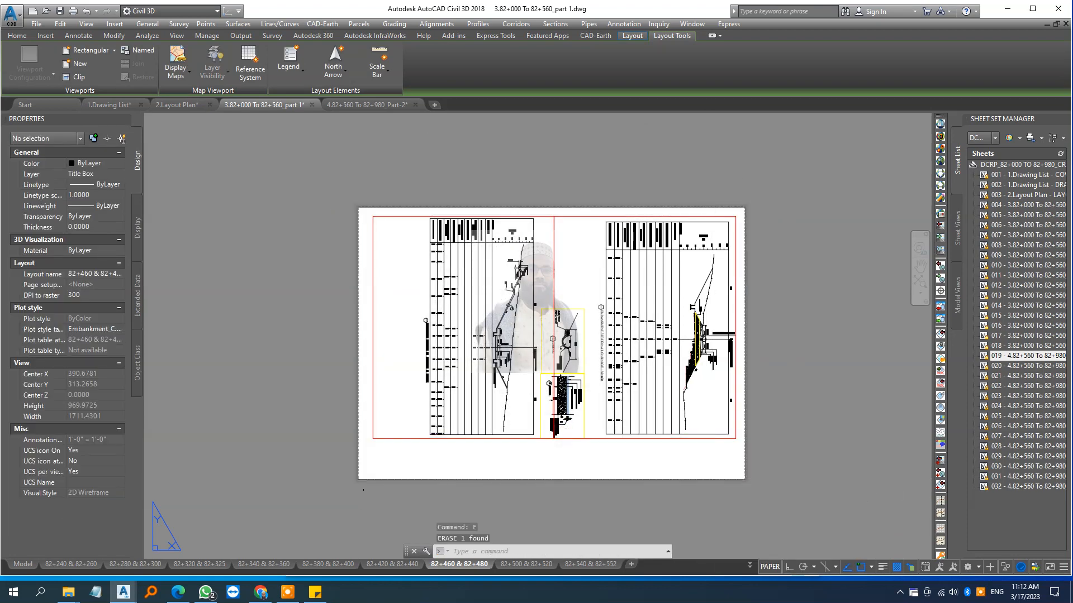
pyautogui.click(514, 432)
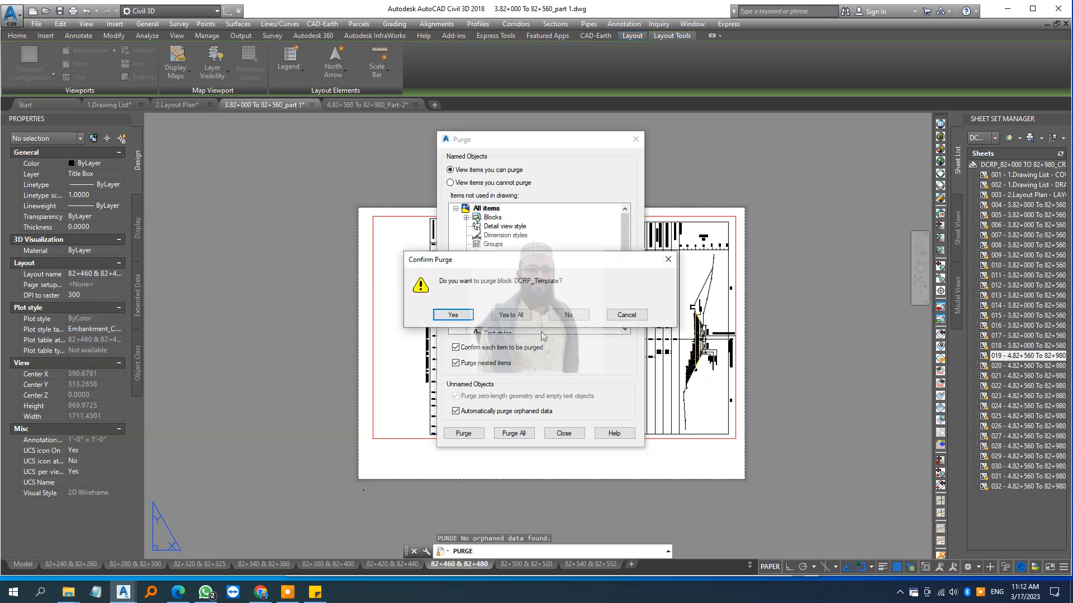
pyautogui.click(509, 315)
pyautogui.click(564, 433)
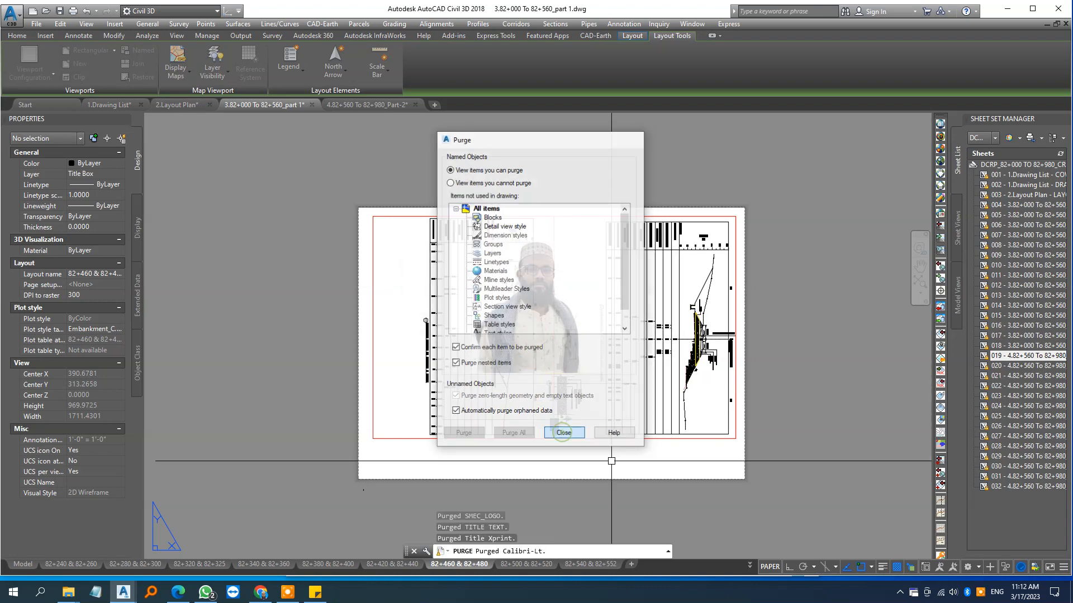
# Paste the copied title block at the lower-left sheet corner of layout 82+460 & 82+480.
pyautogui.hotkey('ctrl', 'v')
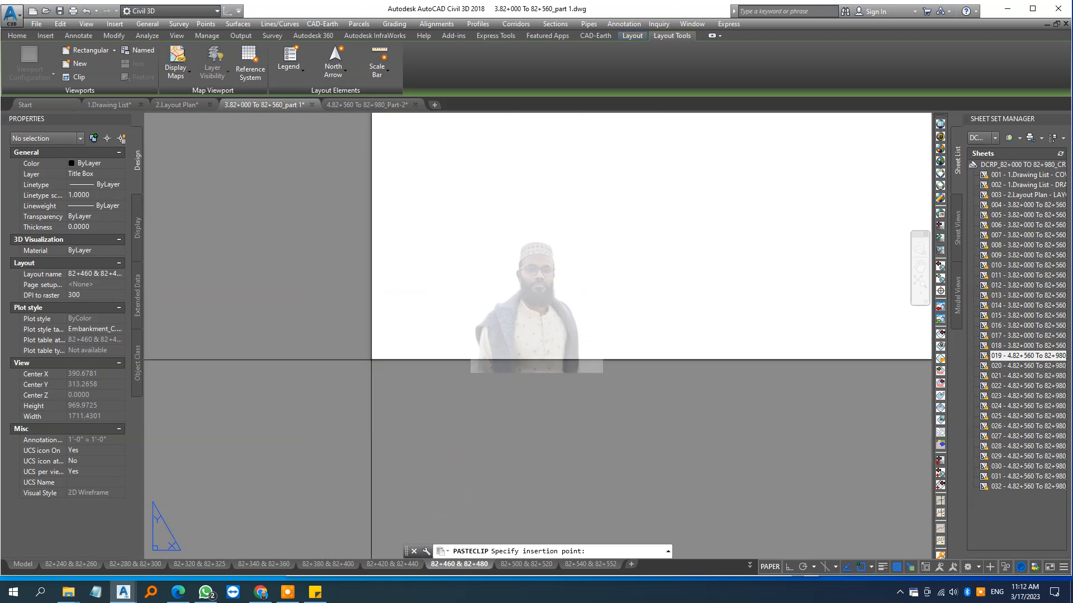
pyautogui.scroll(-10, 441, 462)
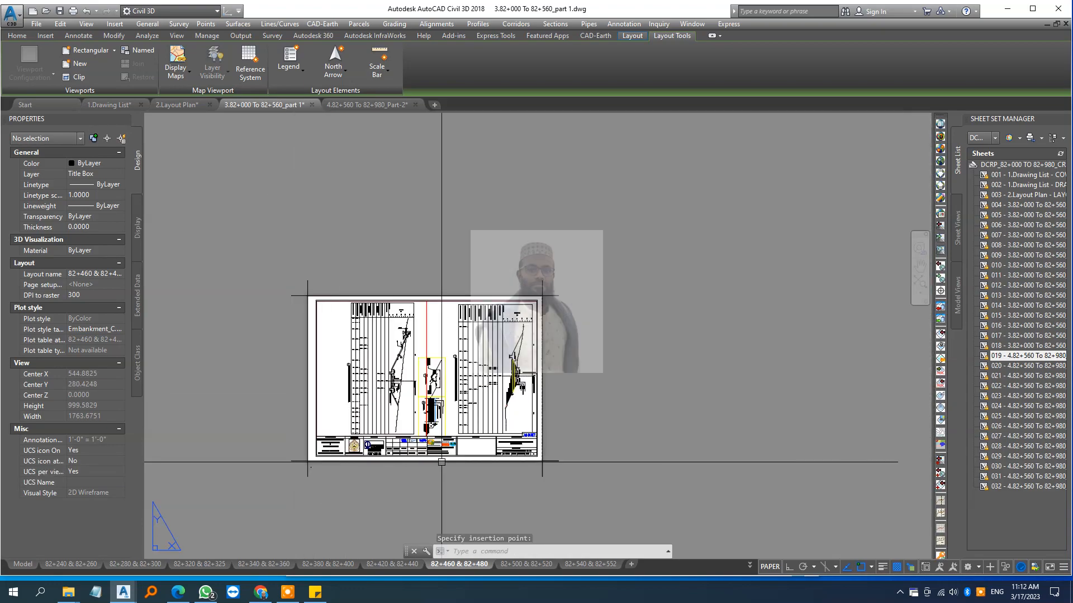
pyautogui.scroll(6, 441, 462)
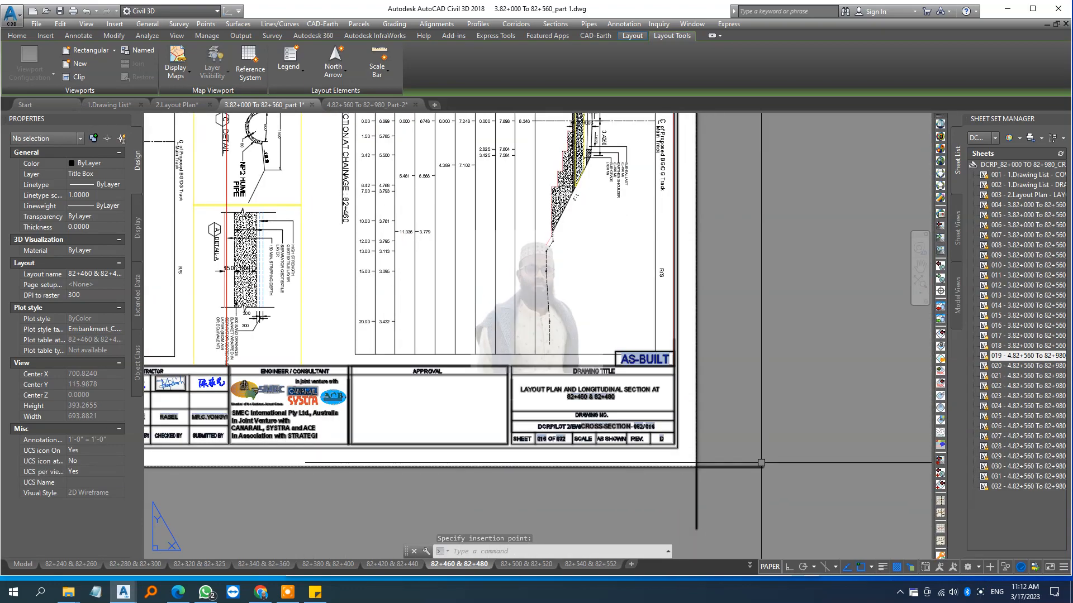
# Replace the title block's DRAWING_TITLE attribute value with an uppercase SheetSet field for the TYTLE_BOX_DESCRIPTION property.
pyautogui.click(761, 466)
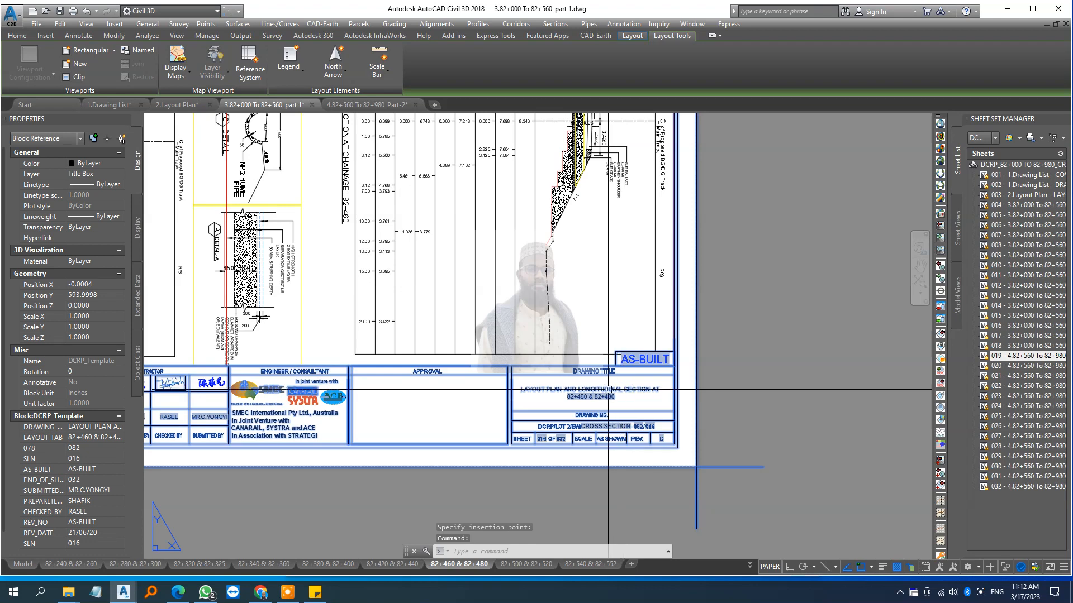
pyautogui.rightClick(608, 389)
pyautogui.press('Escape')
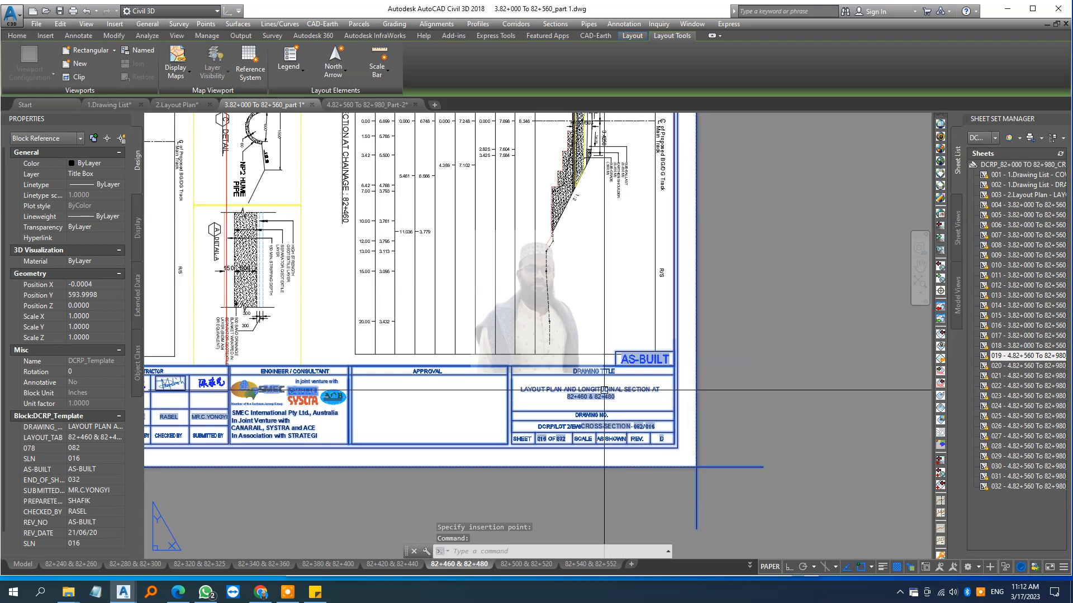
pyautogui.doubleClick(603, 390)
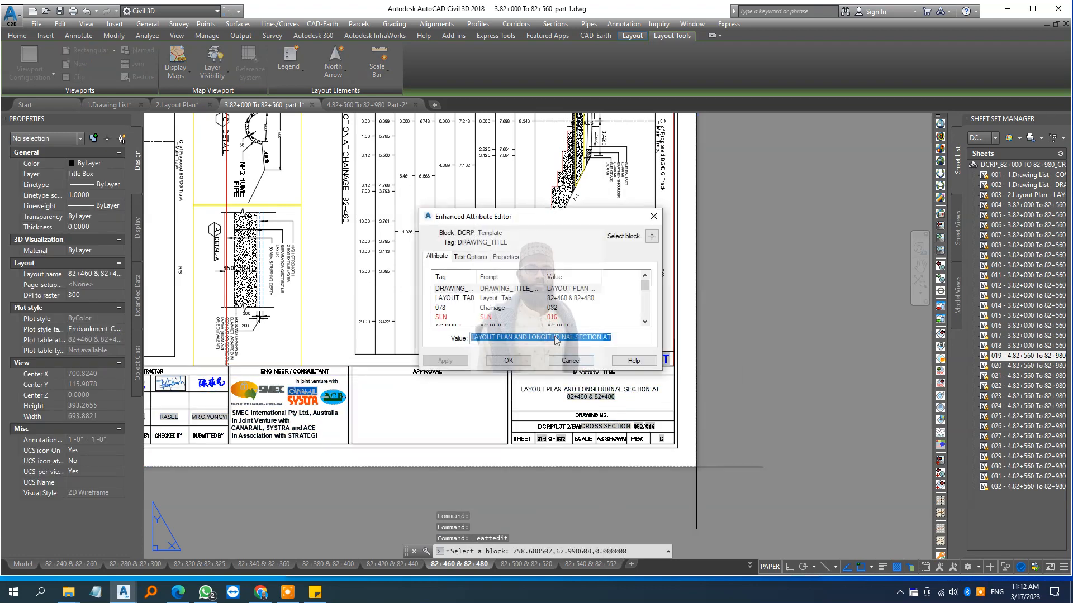
pyautogui.rightClick(517, 337)
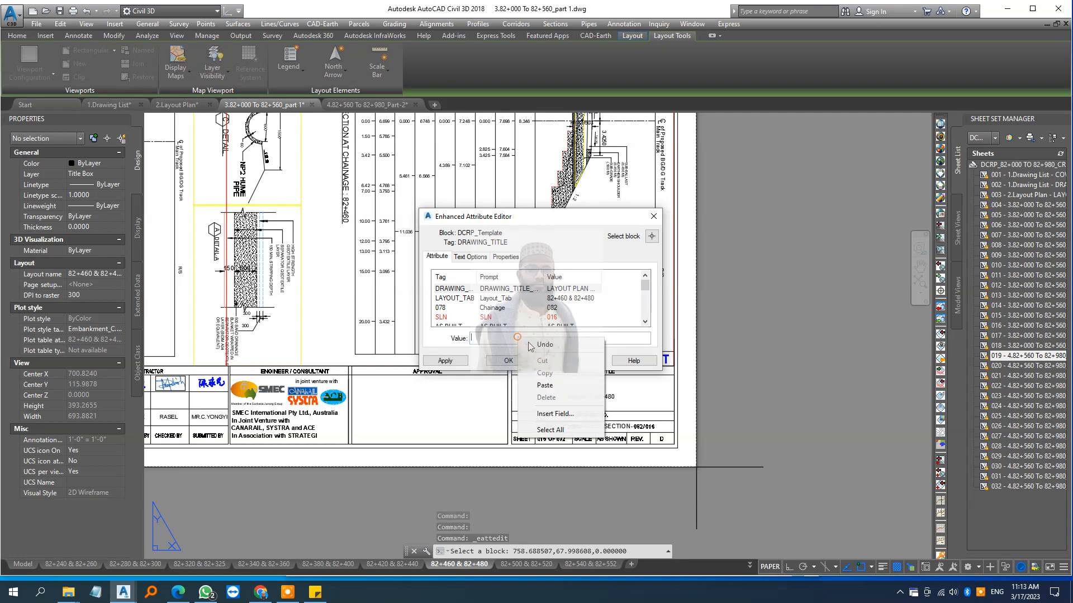
pyautogui.click(570, 414)
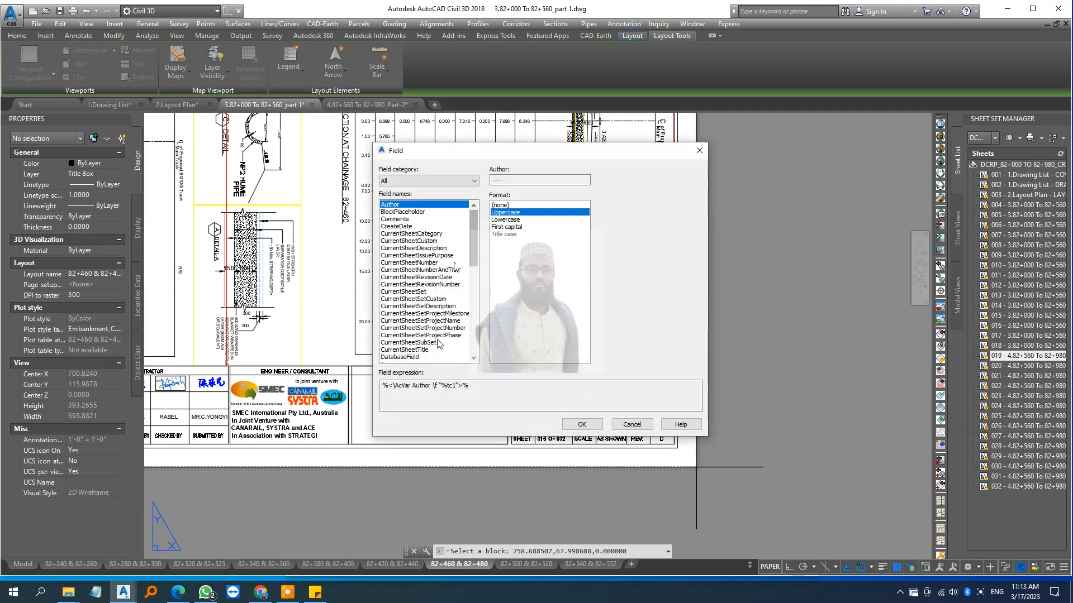
pyautogui.scroll(-8, 439, 345)
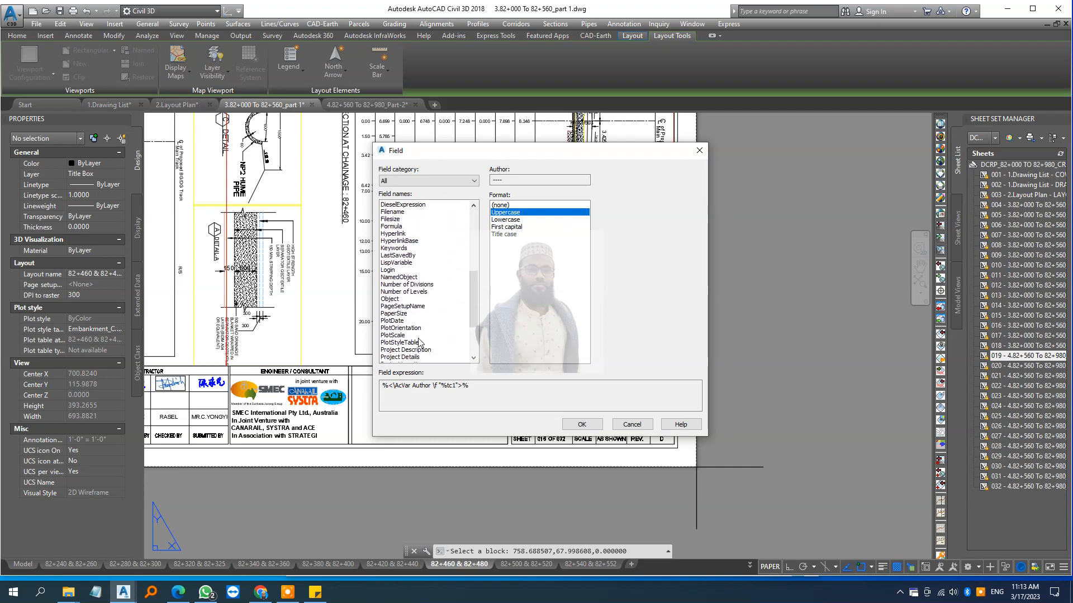
pyautogui.scroll(-4, 403, 352)
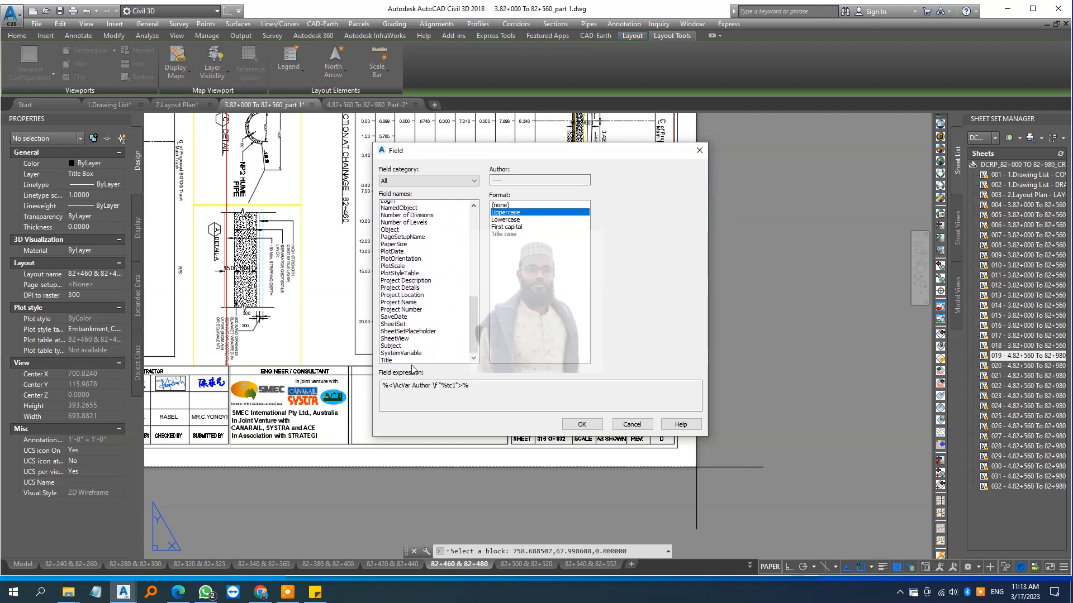
pyautogui.click(398, 321)
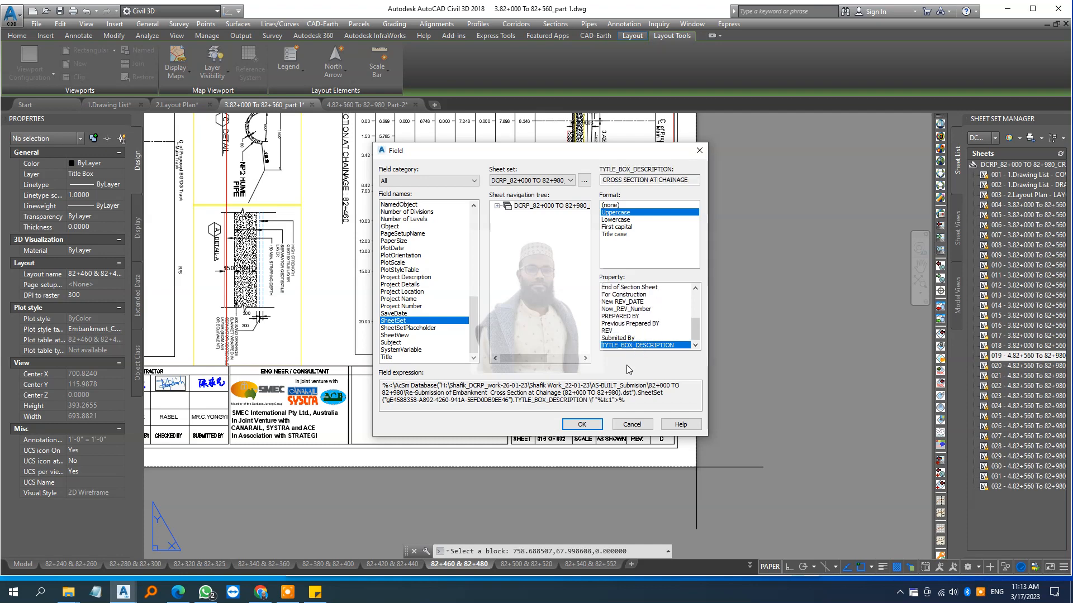
pyautogui.click(581, 425)
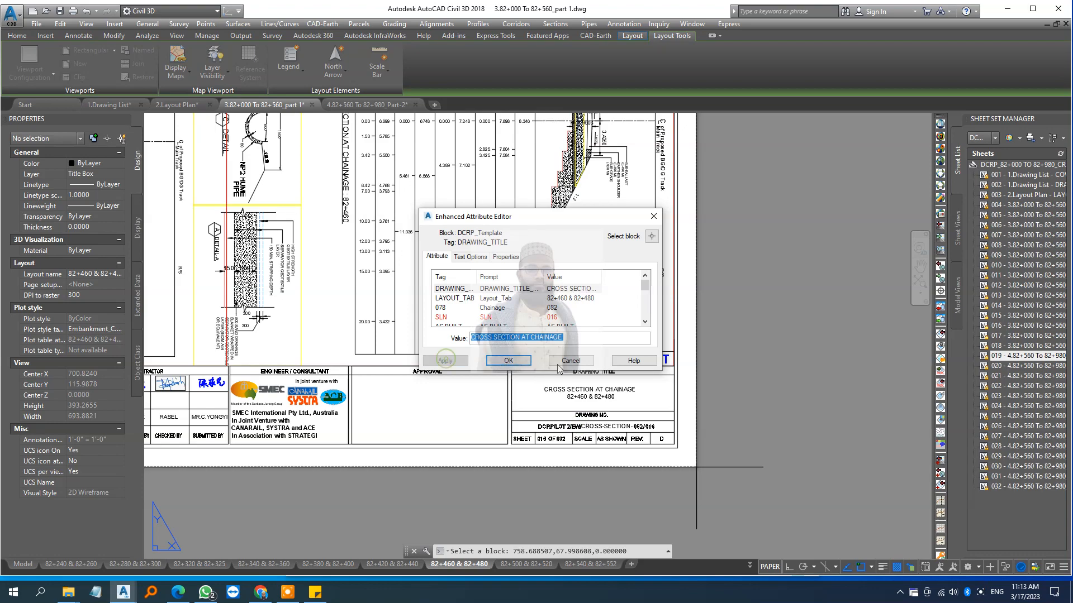
# Copy the title block from layout 82+460 & 82+480 to all other layouts with the CTAB routine and inspect layout 82+340 & 82+360.
pyautogui.scroll(2, 664, 416)
pyautogui.scroll(-5, 701, 419)
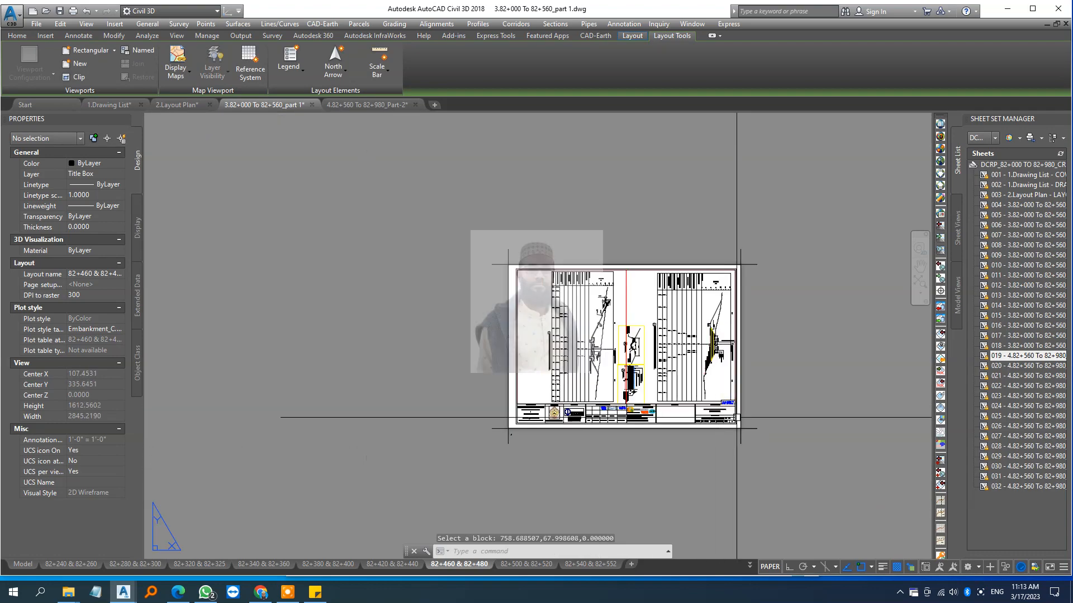
pyautogui.scroll(5, 718, 417)
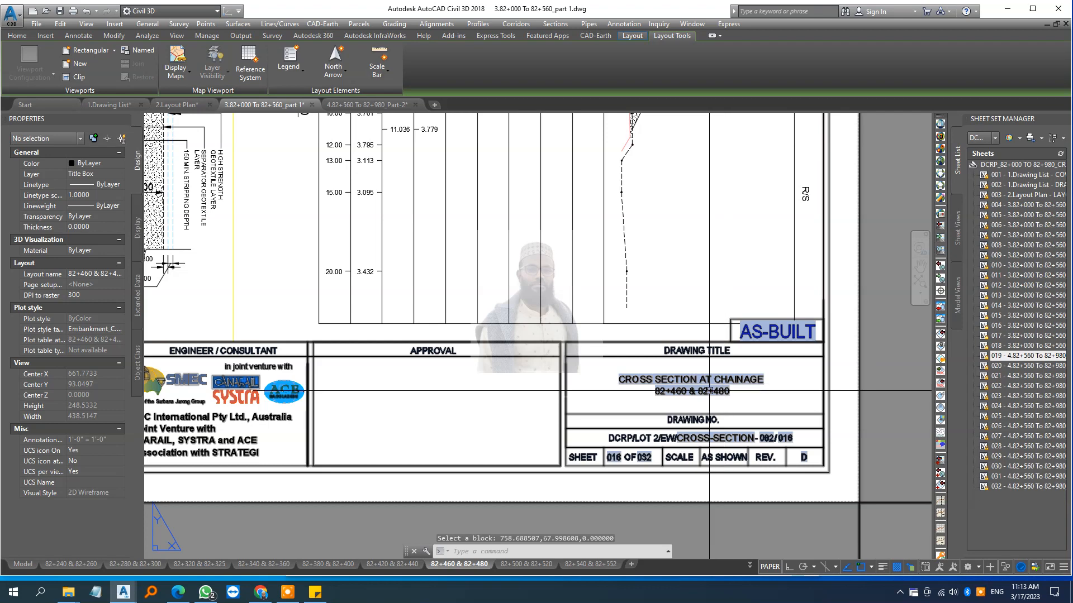
pyautogui.scroll(-5, 671, 430)
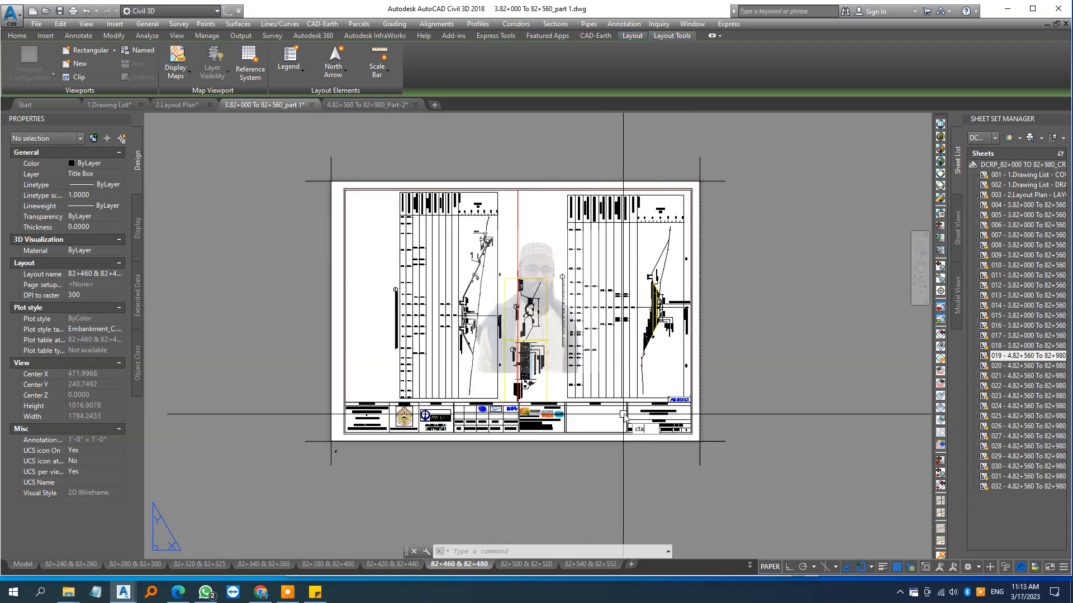
pyautogui.write('v')
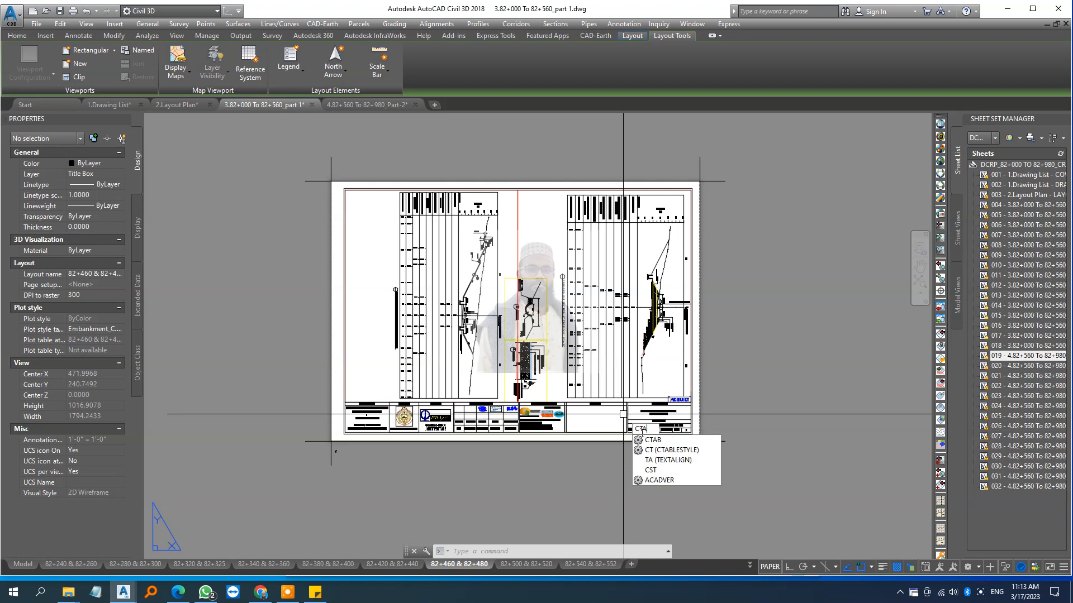
pyautogui.write('b')
pyautogui.press('Return')
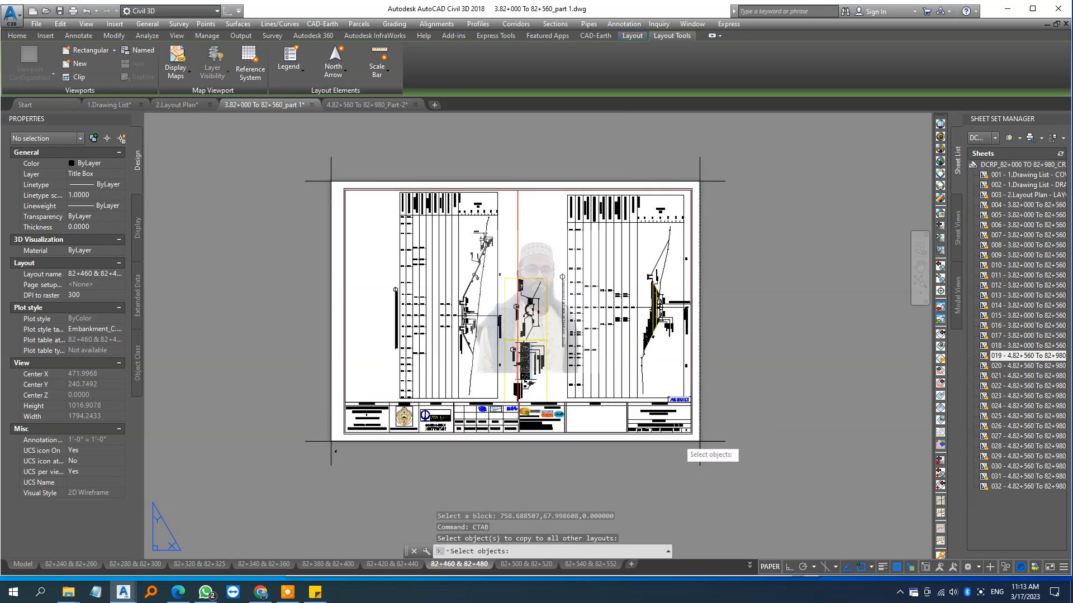
pyautogui.click(675, 439)
pyautogui.press('Return')
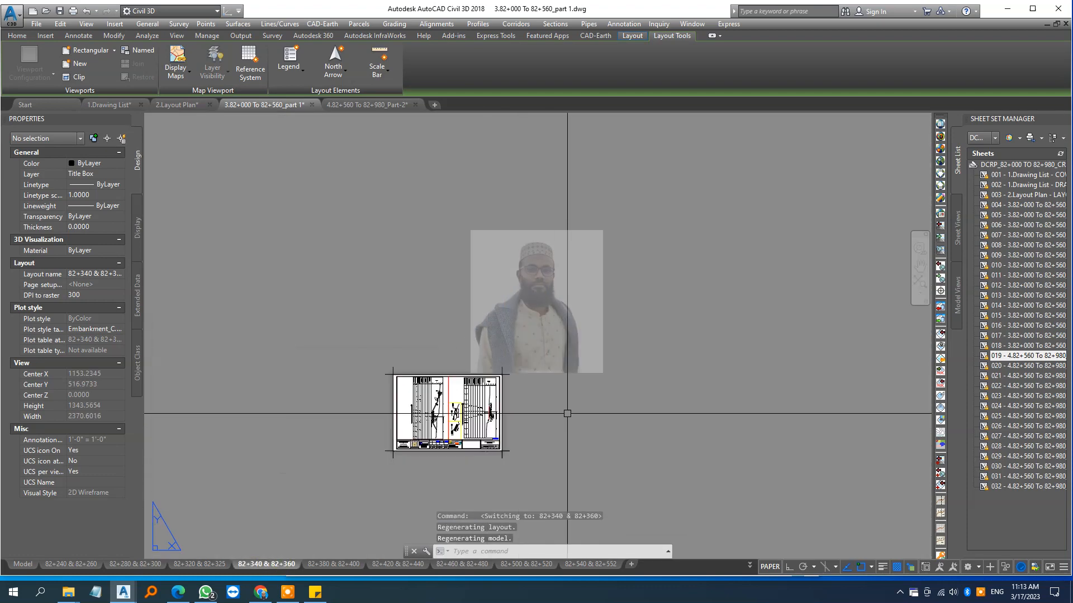
pyautogui.scroll(4, 425, 456)
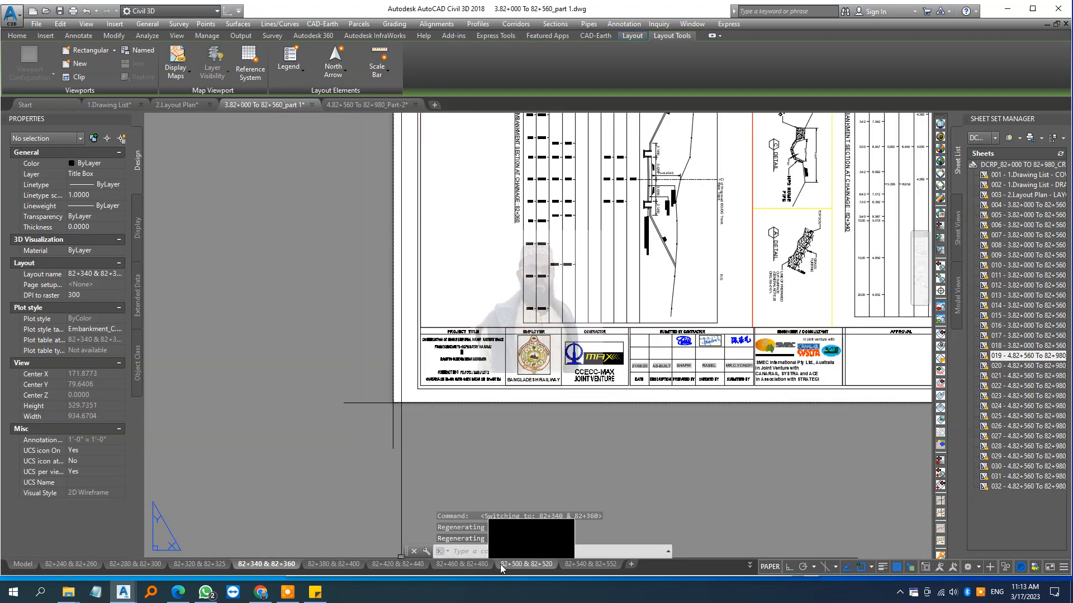
# Undo back to layout 82+460 & 82+480 and copy its title block objects using the lower-left sheet corner as base point.
pyautogui.hotkey('ctrl', 'z')
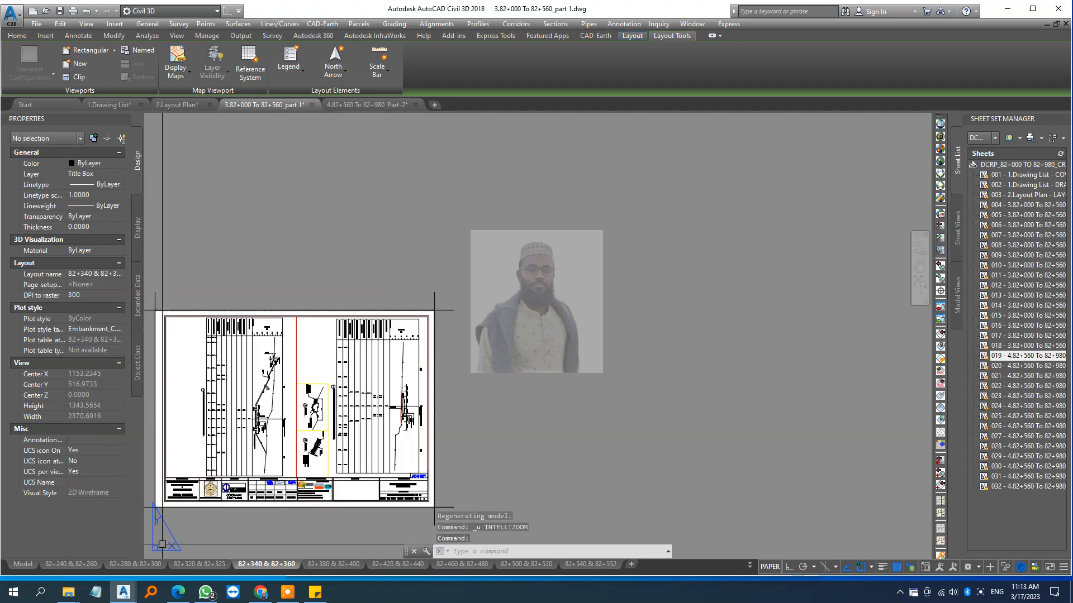
pyautogui.hotkey('ctrl', 'z')
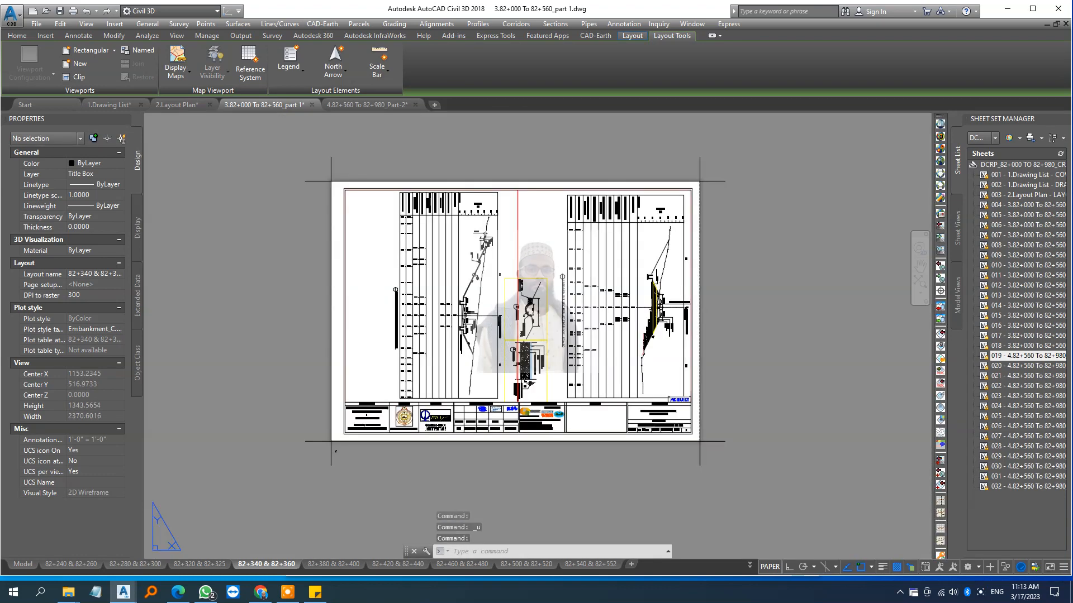
pyautogui.click(353, 469)
pyautogui.click(298, 440)
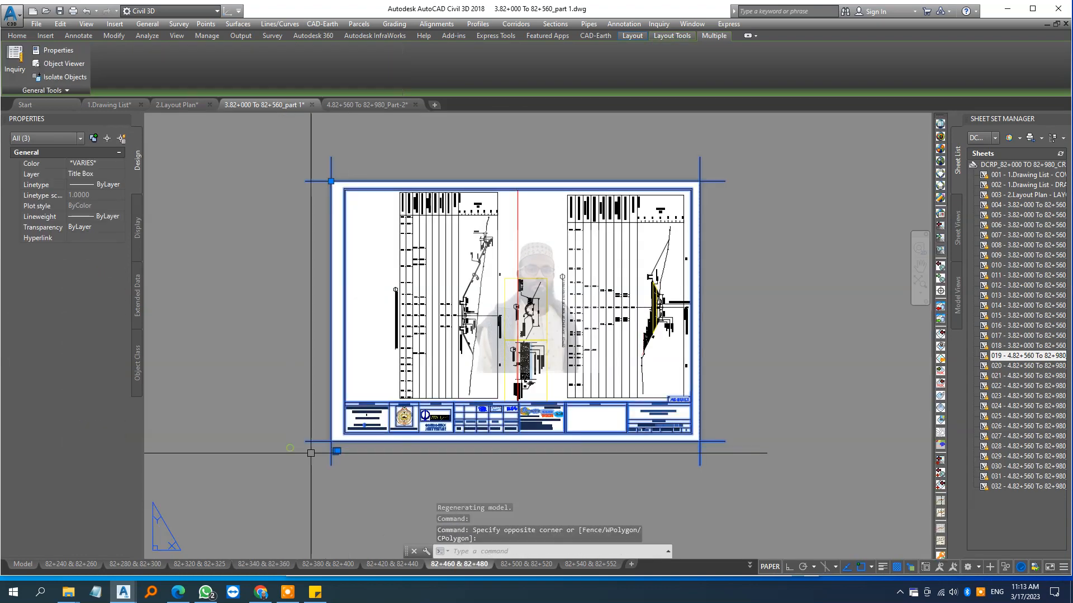
pyautogui.rightClick(331, 452)
pyautogui.moveTo(393, 365)
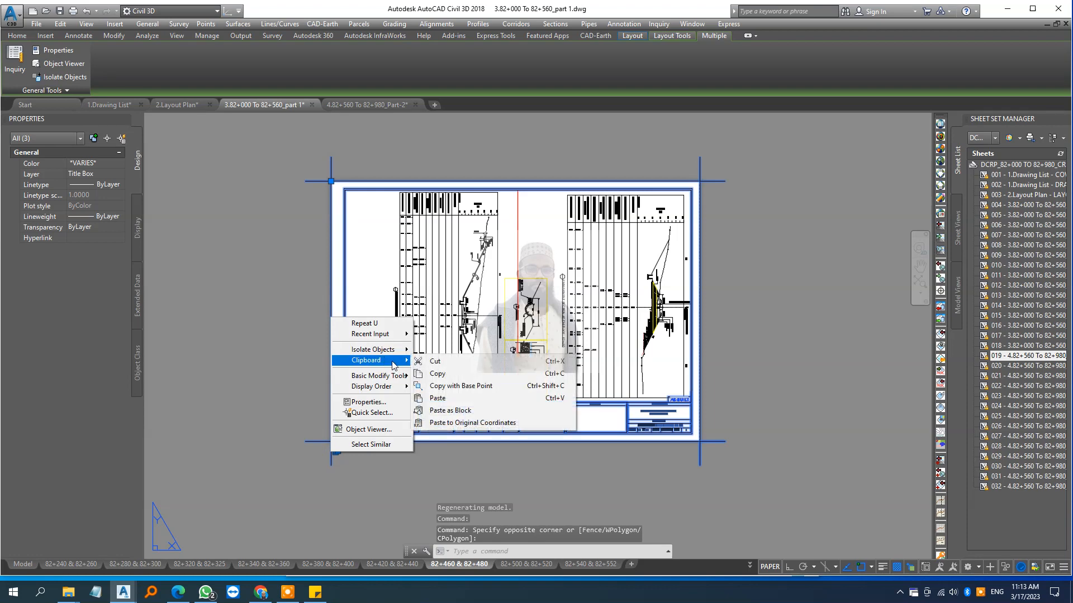
pyautogui.click(478, 386)
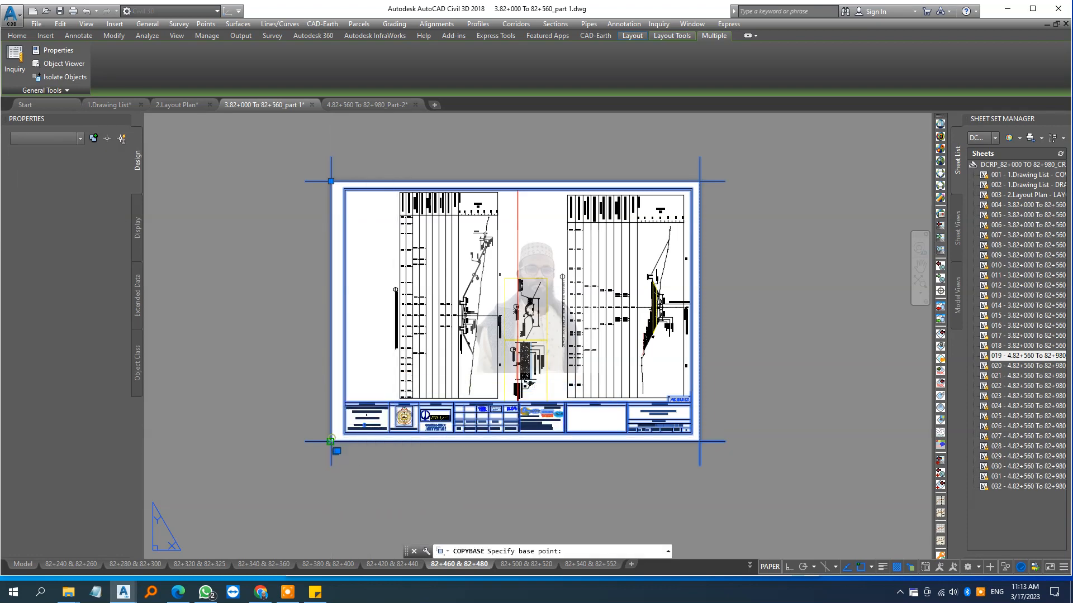
pyautogui.click(331, 437)
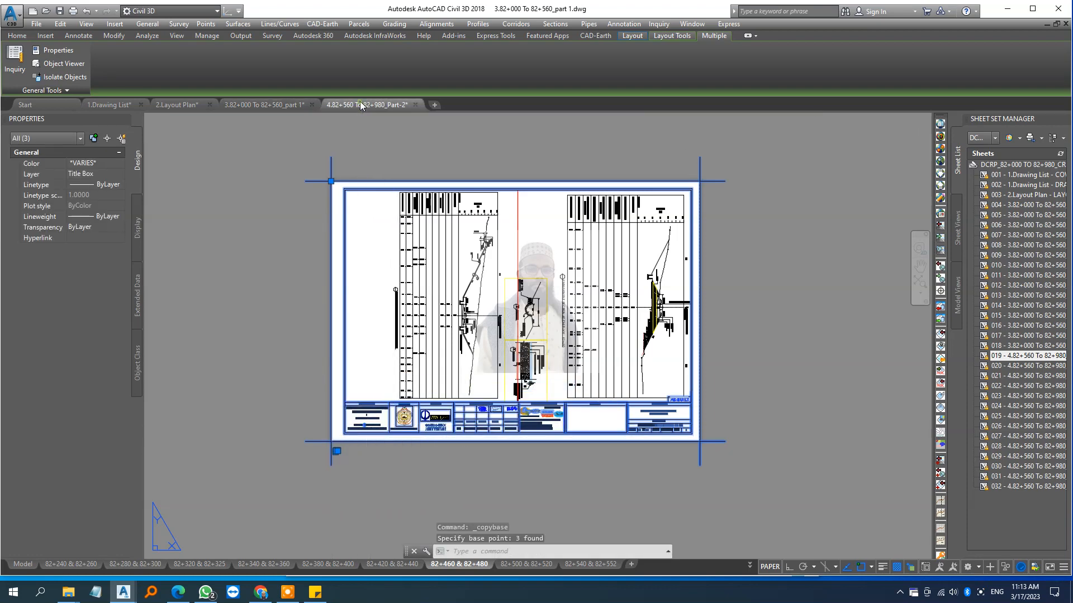
# Paste the title block objects at the lower-left sheet corner of layout 82+980 in the 4.82+560 To 82+980_Part-2 drawing.
pyautogui.click(360, 106)
pyautogui.hotkey('ctrl', 'v')
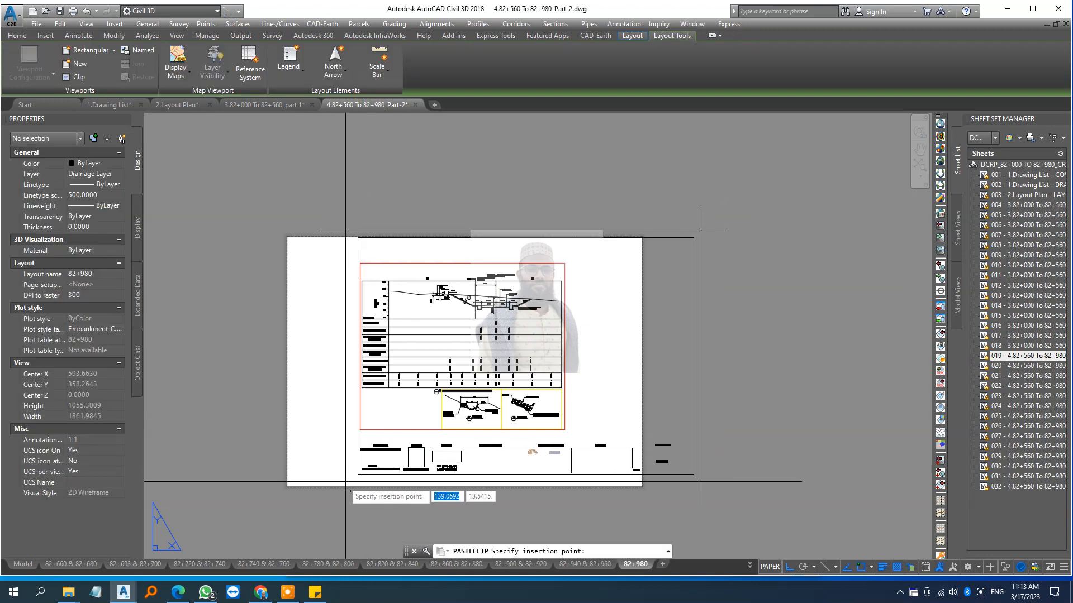
pyautogui.scroll(5, 298, 482)
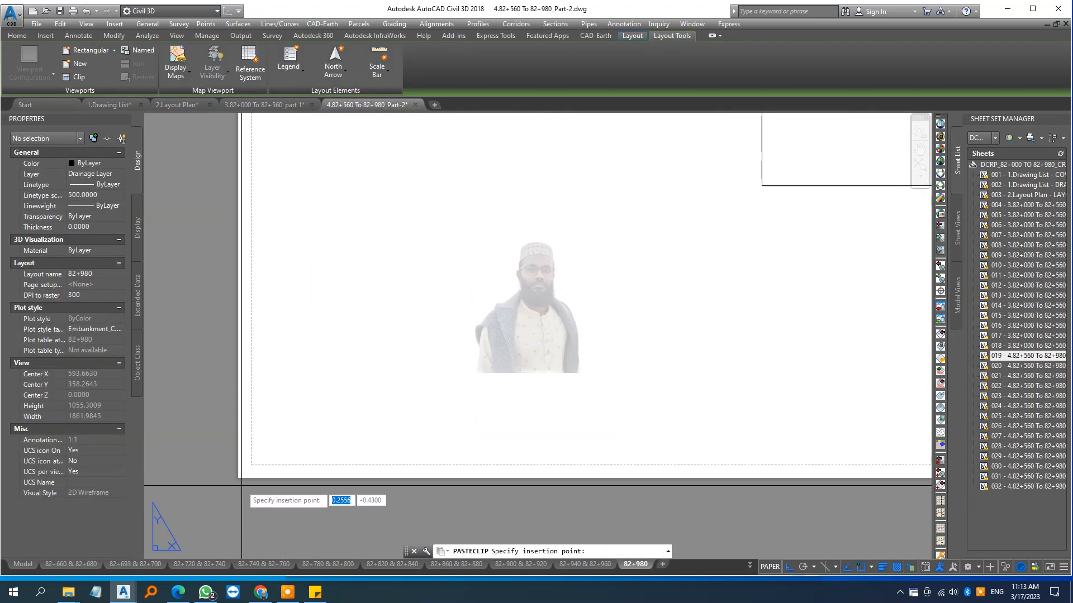
pyautogui.scroll(15, 239, 474)
pyautogui.scroll(8, 256, 445)
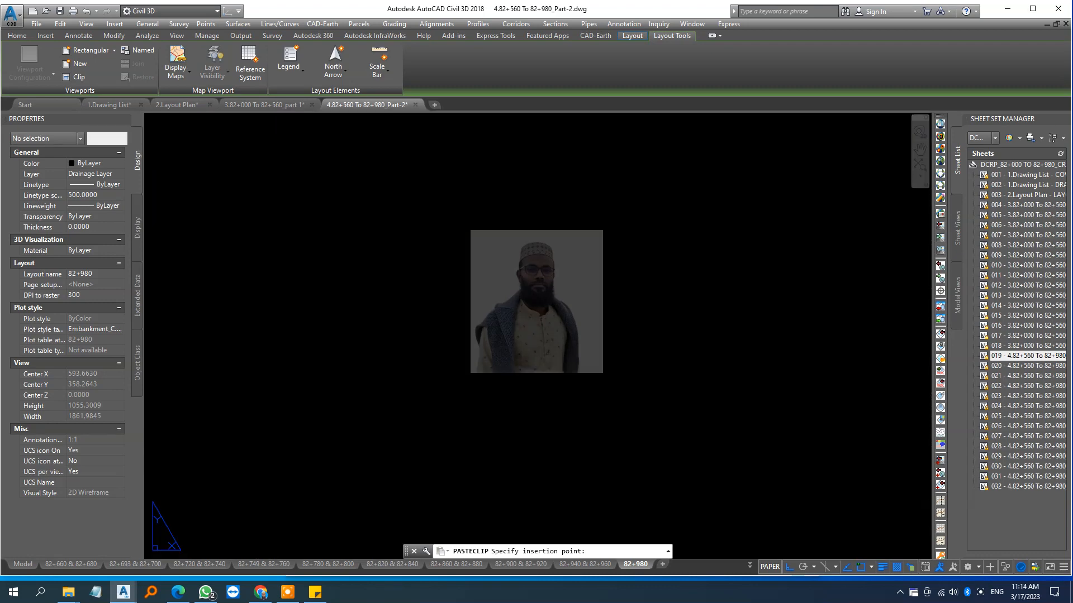
pyautogui.click(381, 447)
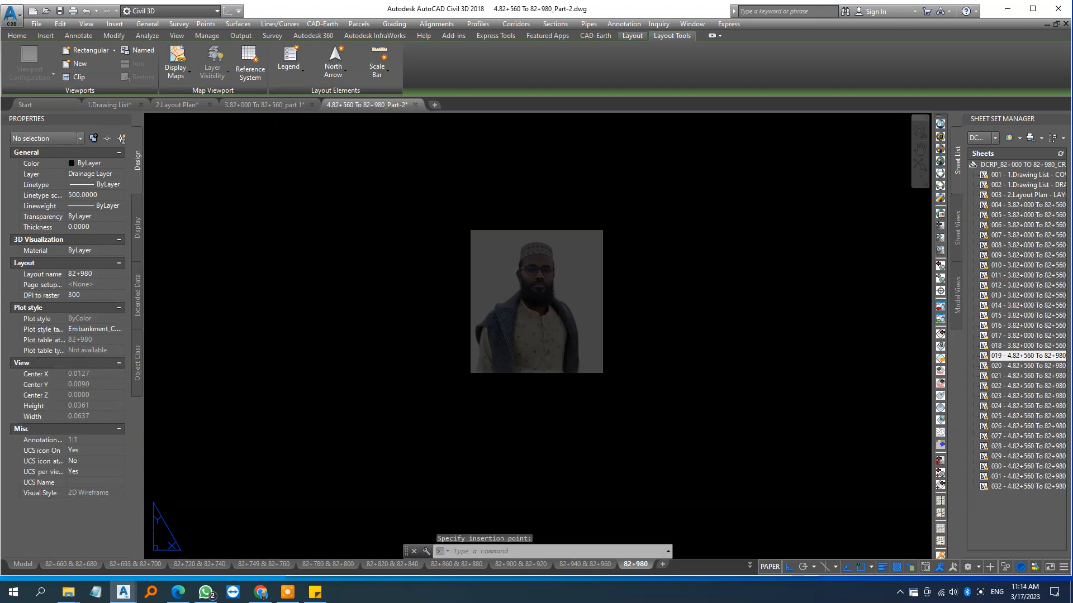